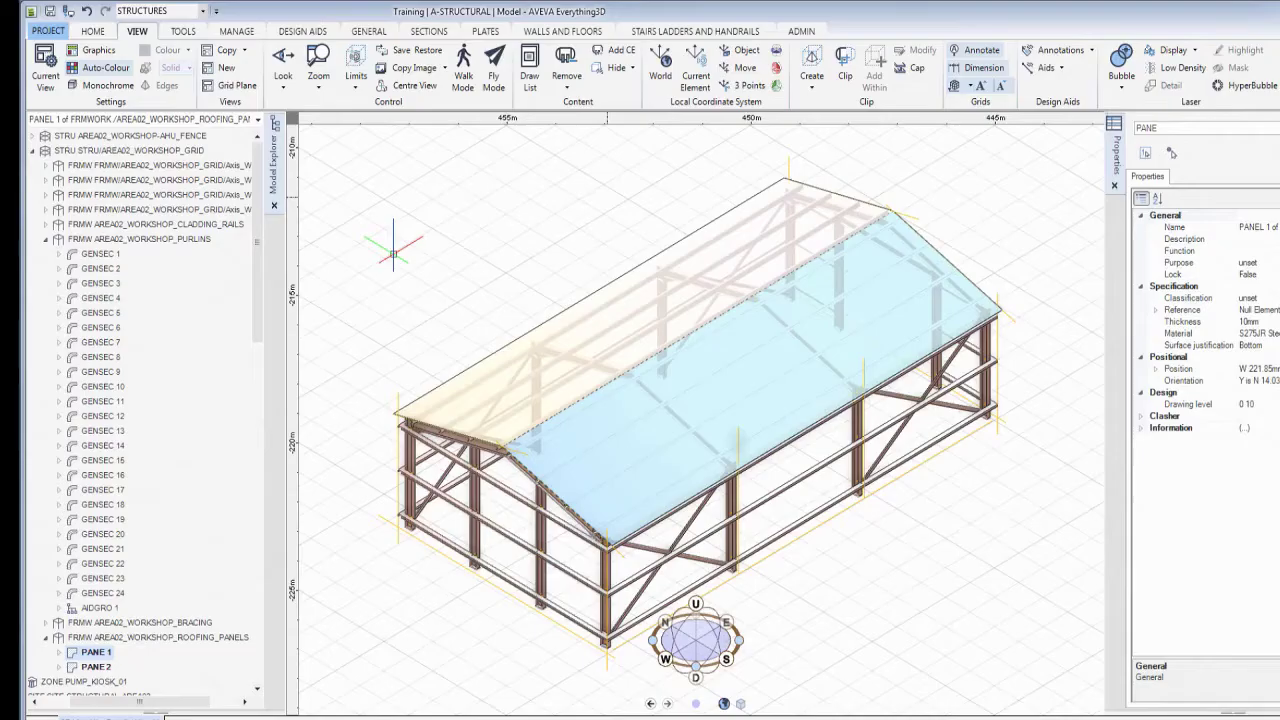
- Remove the ROOFING_PANELS framework from the 3D view, leaving only the steel frame visible
click(212, 637)
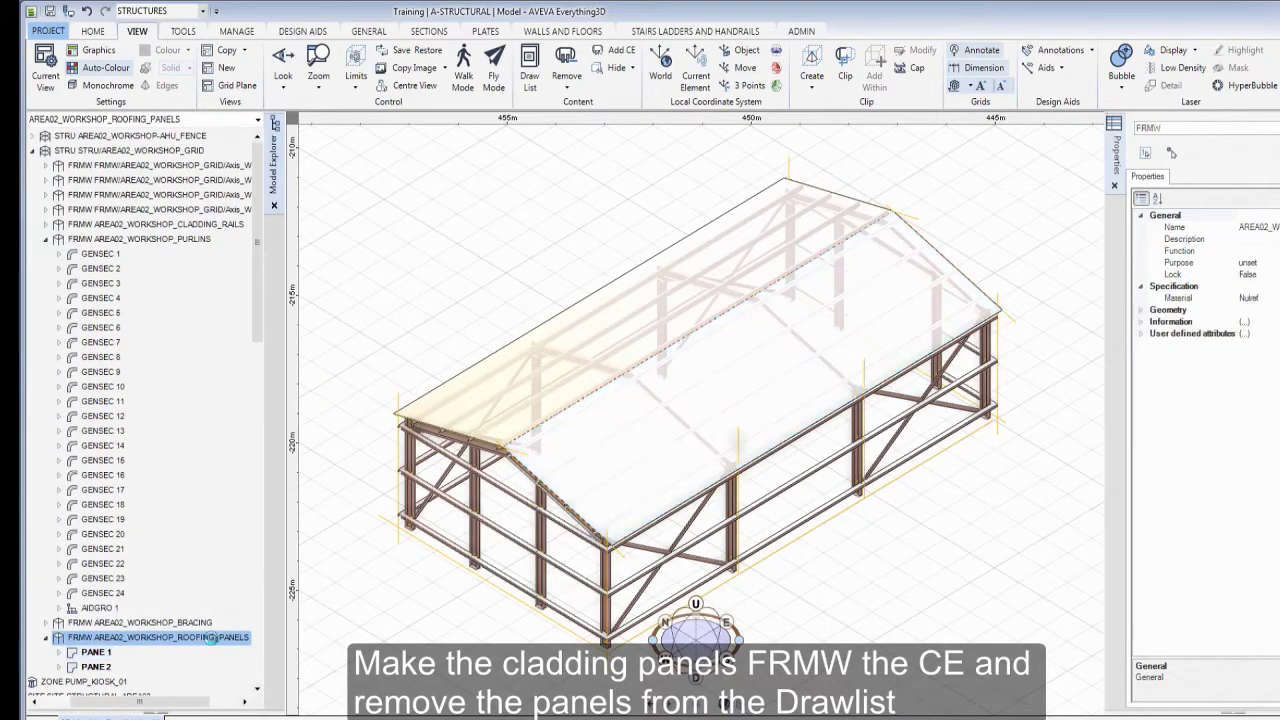
click(569, 83)
click(581, 108)
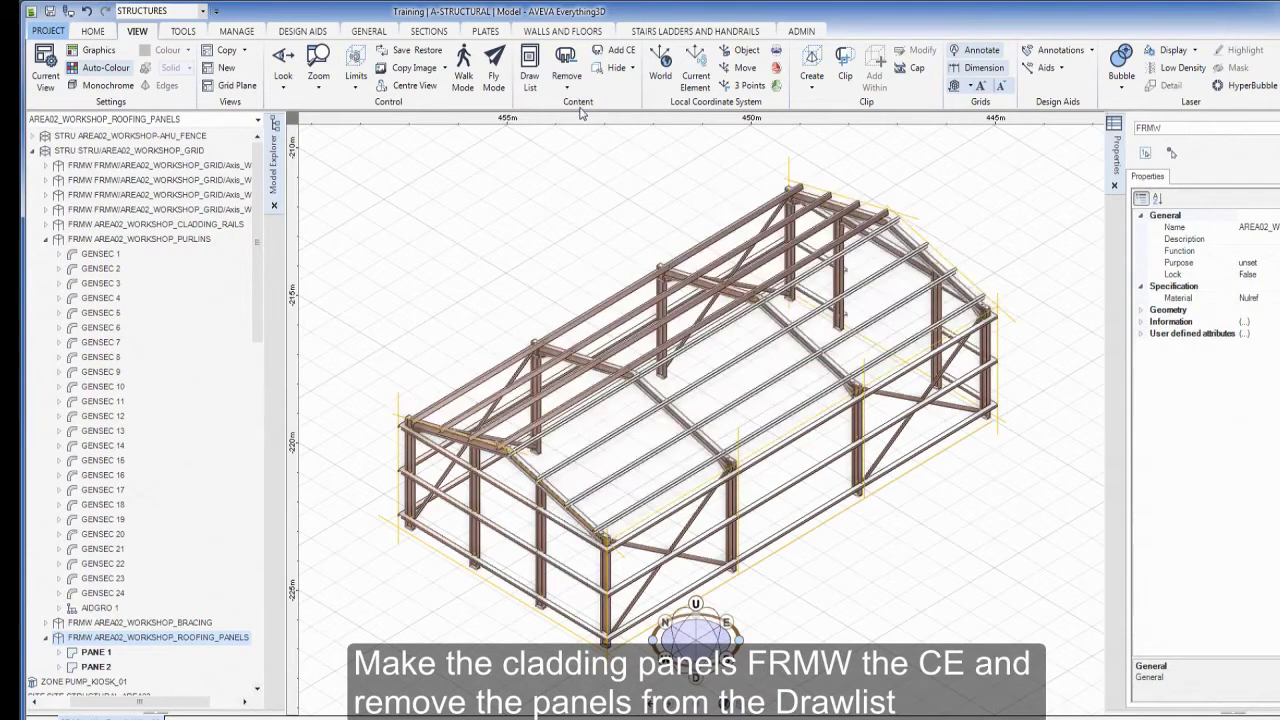
- Unlock plate storage and create a new framework named AREA02_WORKSHOP_CLADDING_PANELS
click(486, 31)
click(911, 86)
click(925, 122)
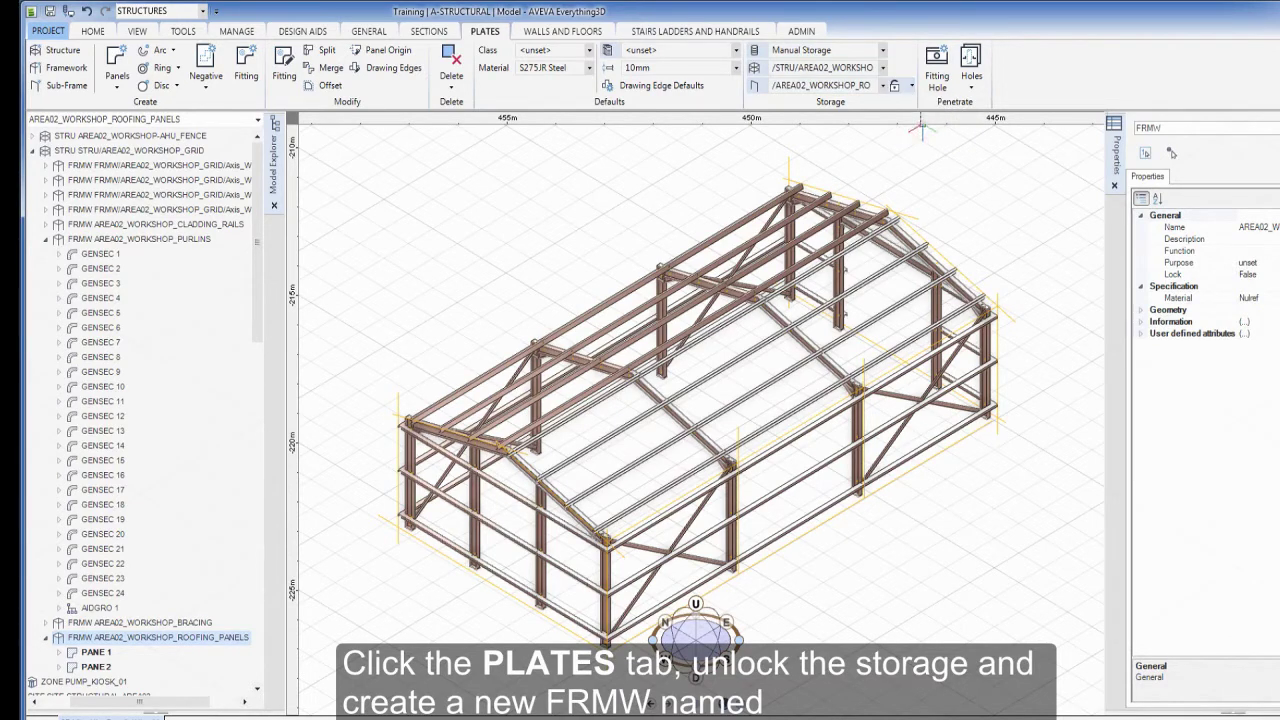
click(66, 70)
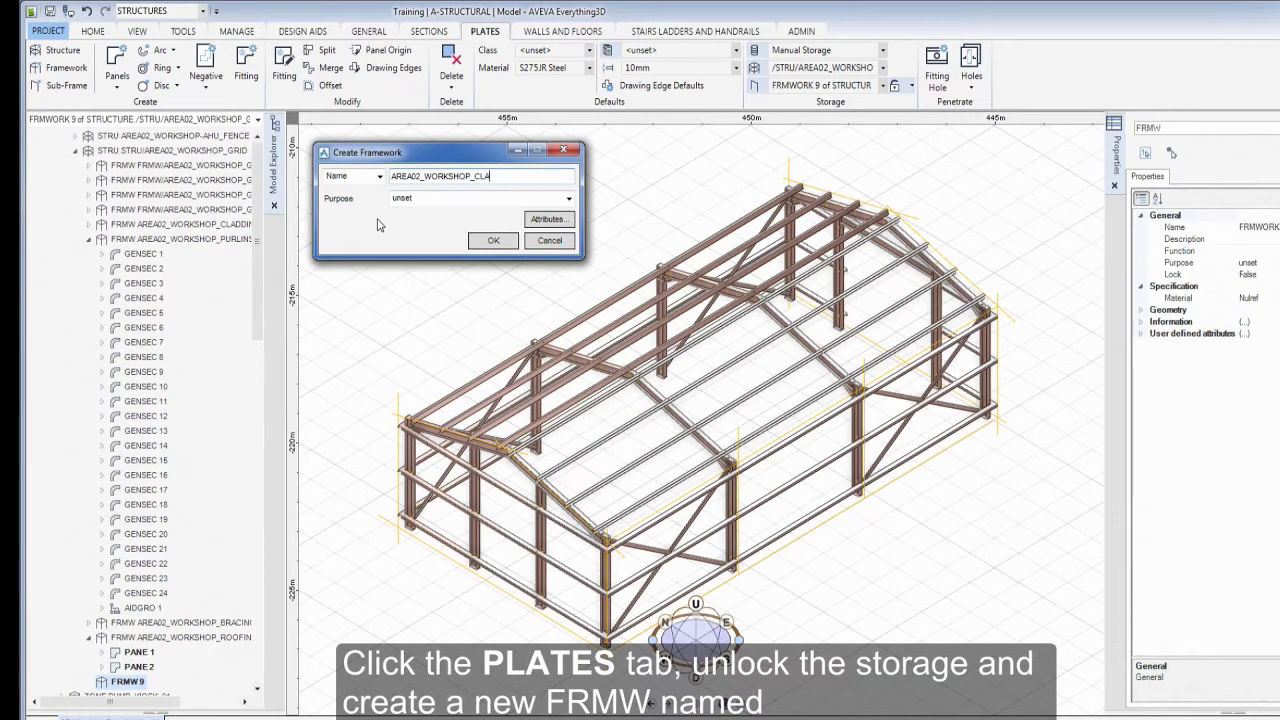
text(NG_PANELS)
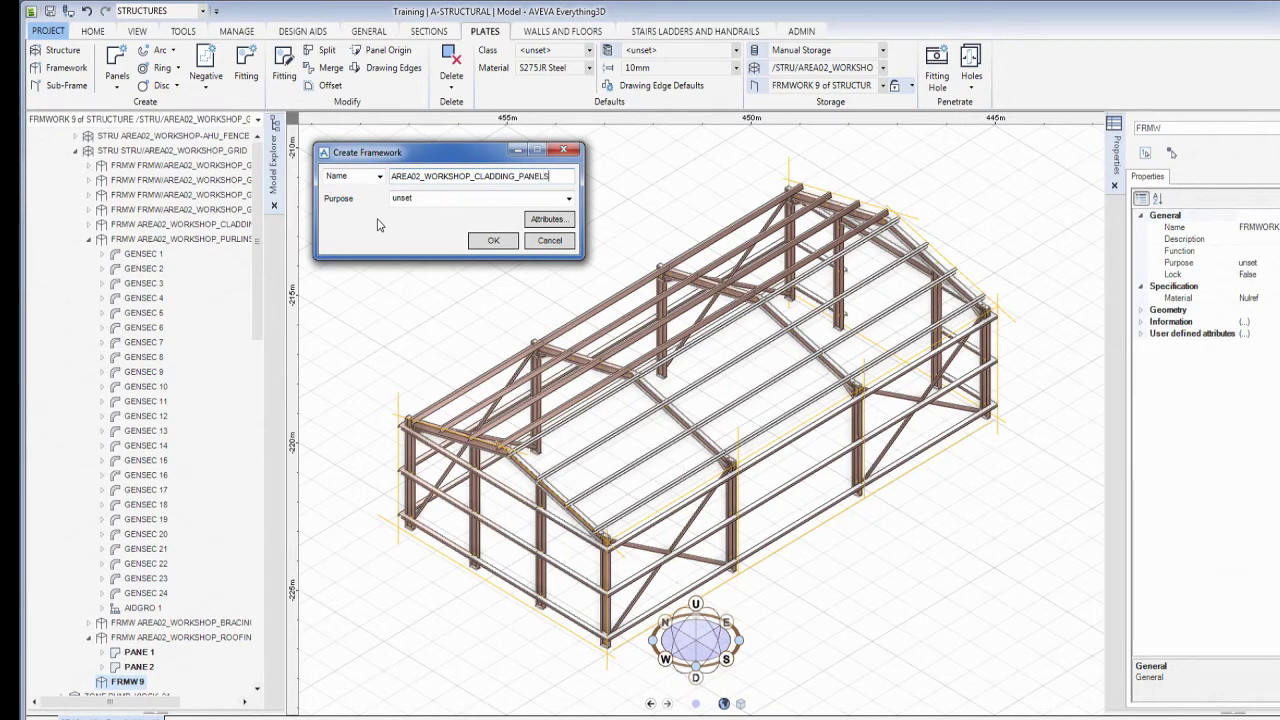
click(493, 241)
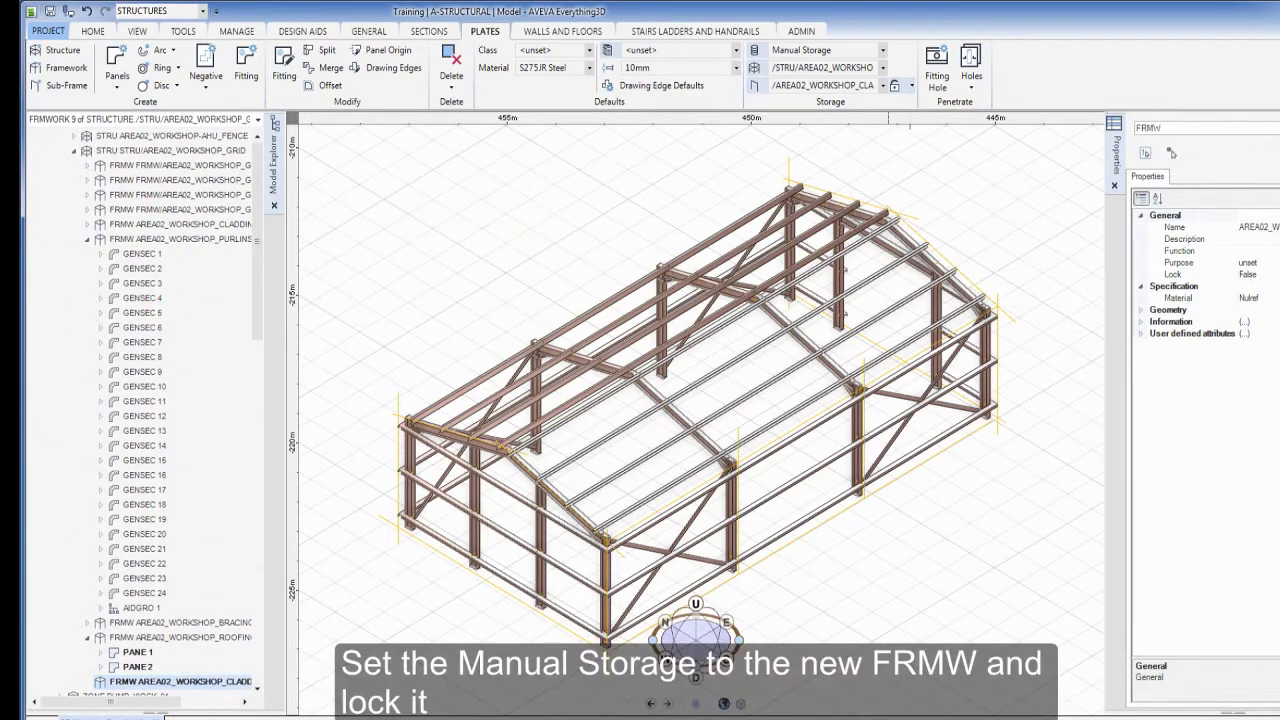
- Set plate storage to the AREA02_WORKSHOP_CLADDING_PANELS framework and lock it
click(882, 85)
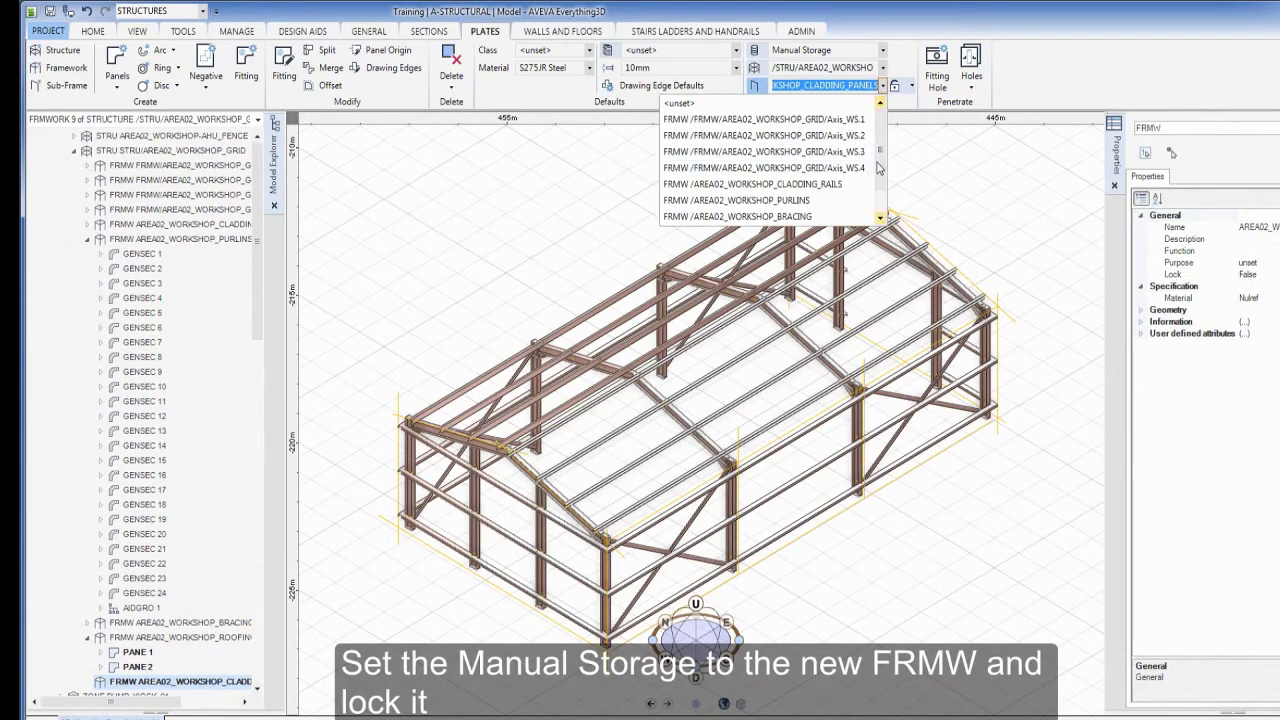
scroll(881, 217, down, 3)
click(858, 216)
click(911, 85)
click(914, 105)
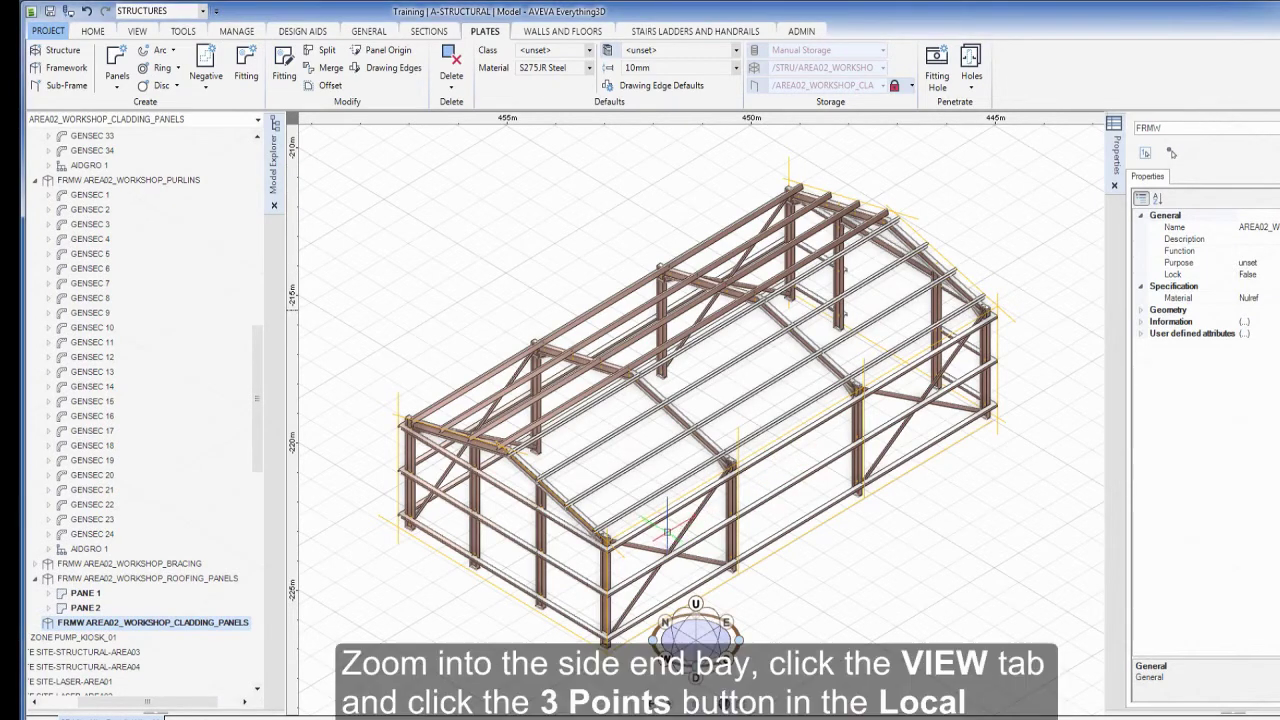
scroll(667, 535, up, 6)
- Define a three-point local plane on the side end bay, originating at the top beam-column corner
middle_drag(666, 538, 702, 346)
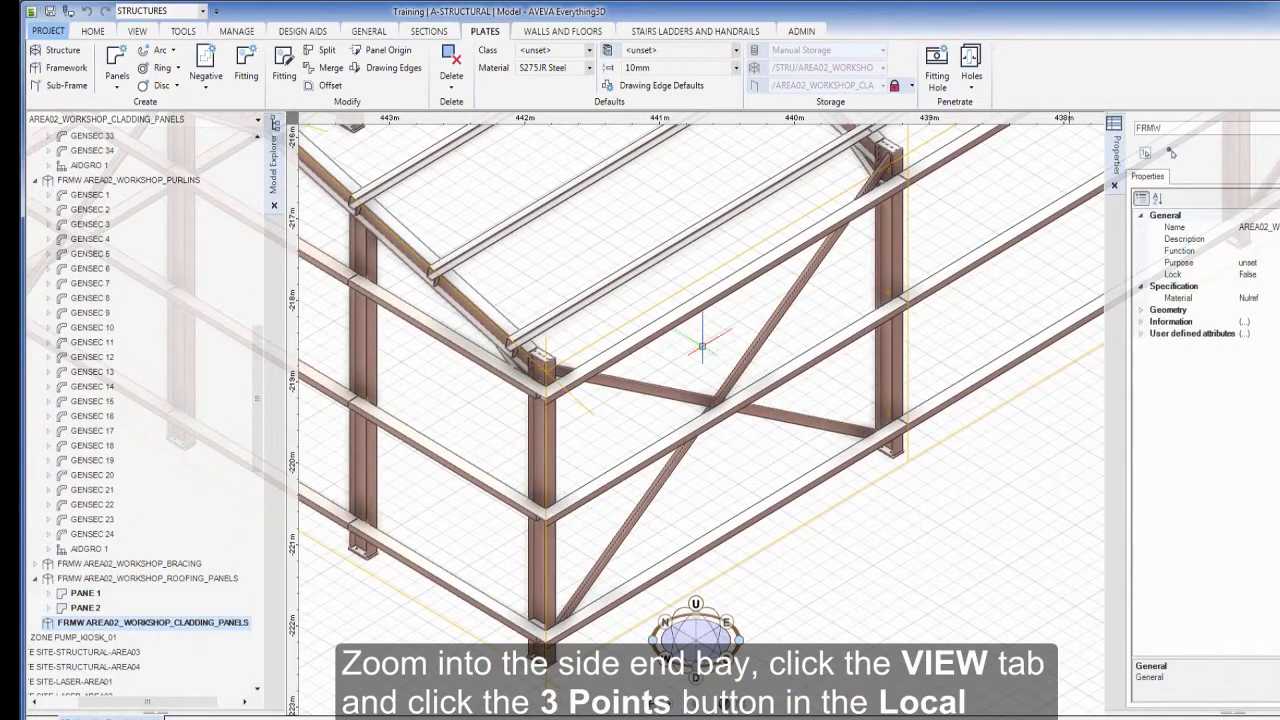
click(140, 32)
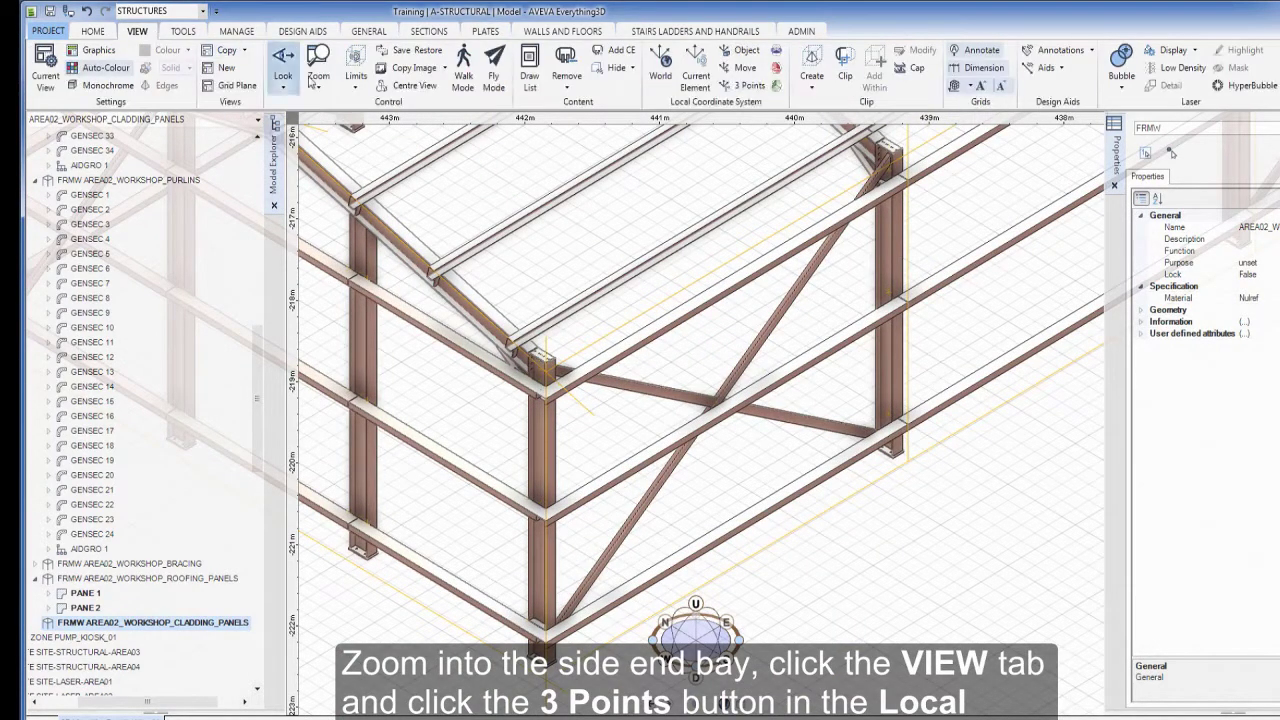
click(758, 88)
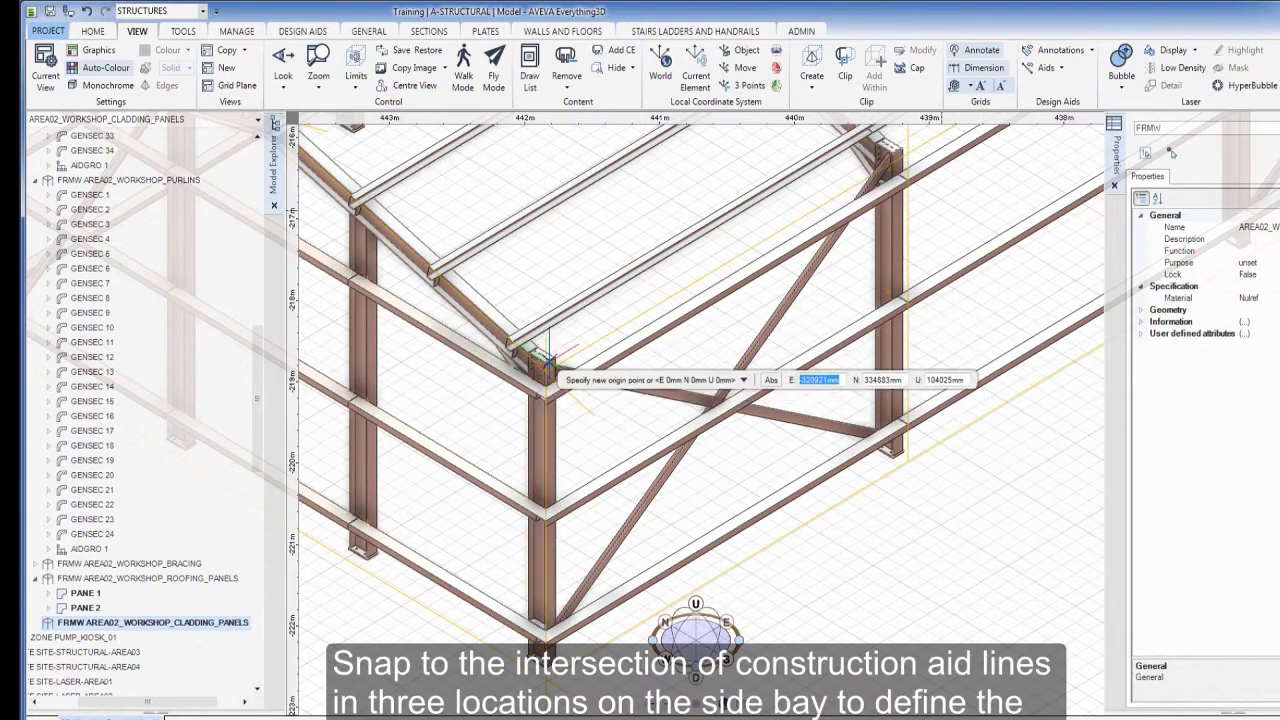
click(545, 370)
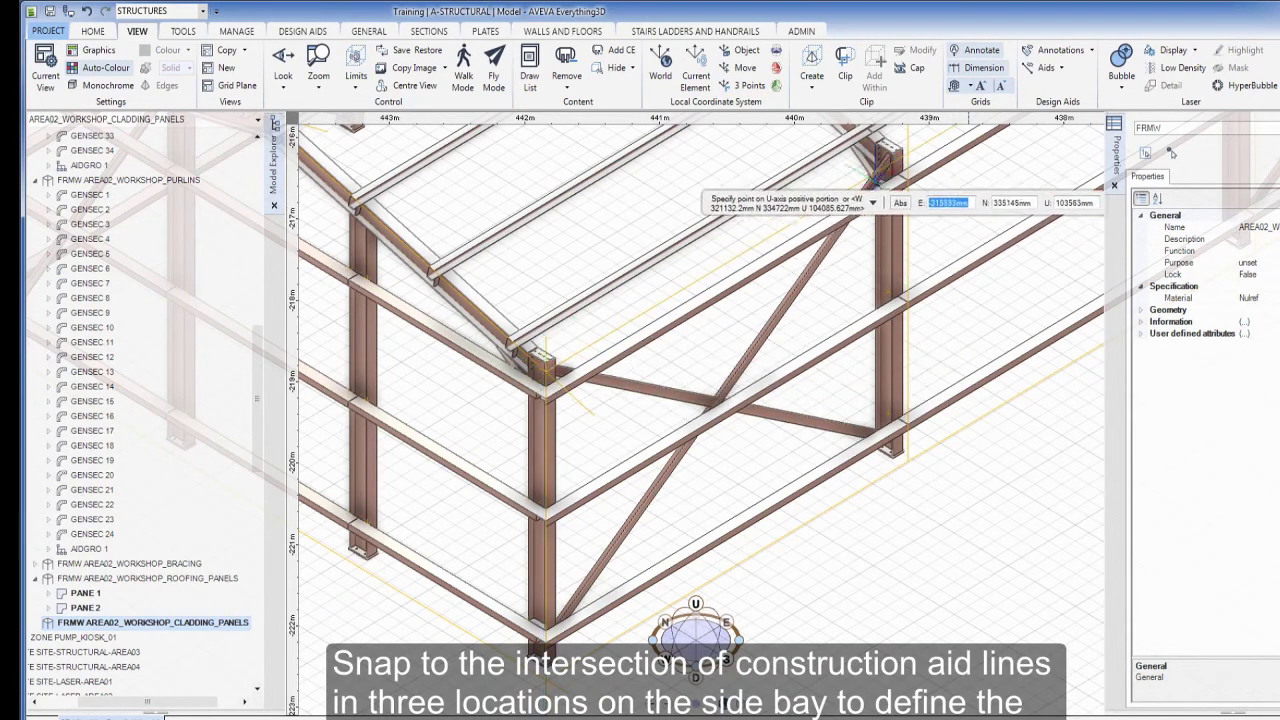
click(906, 152)
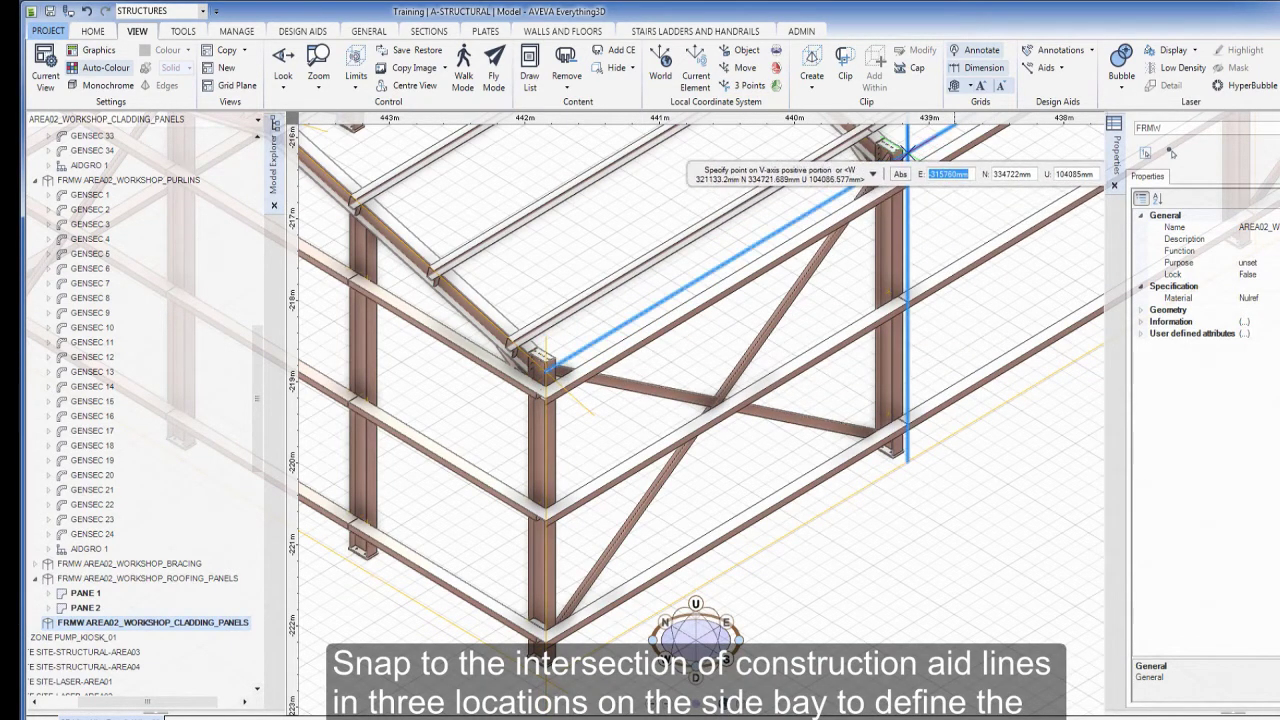
click(907, 461)
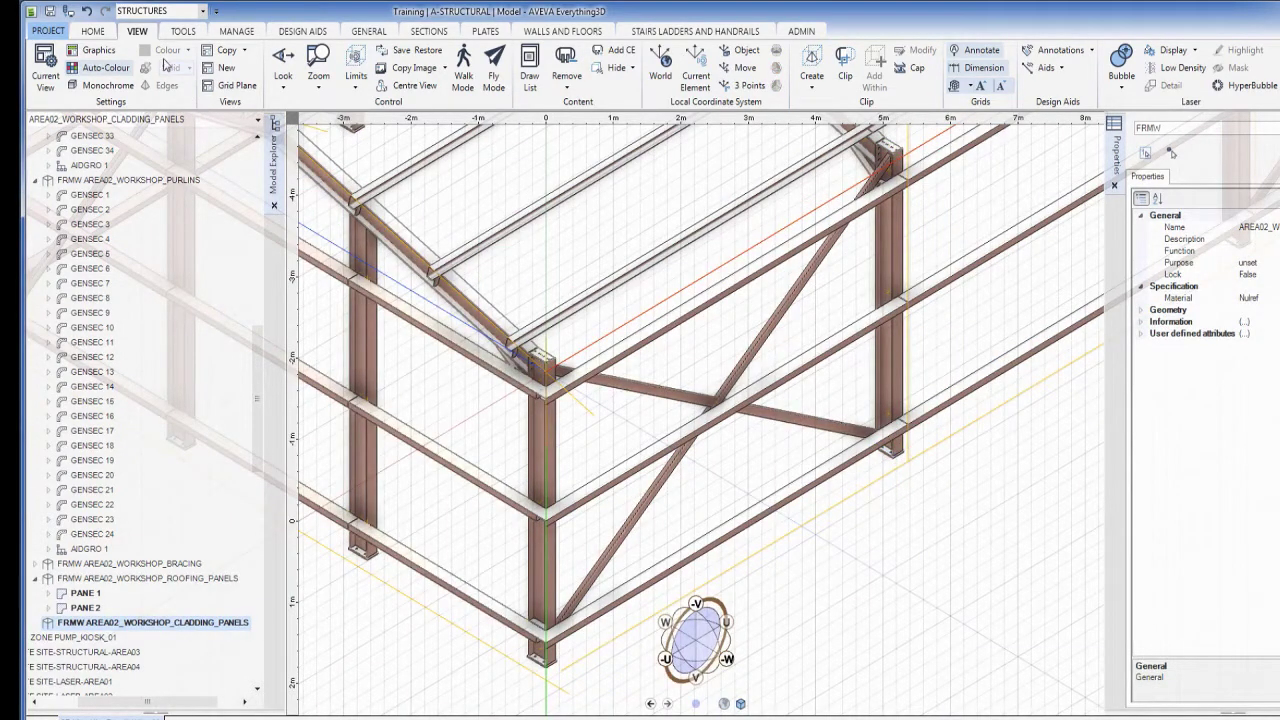
- Start a two-point rectangular panel with its first corner at the bay's top-left intersection
click(485, 31)
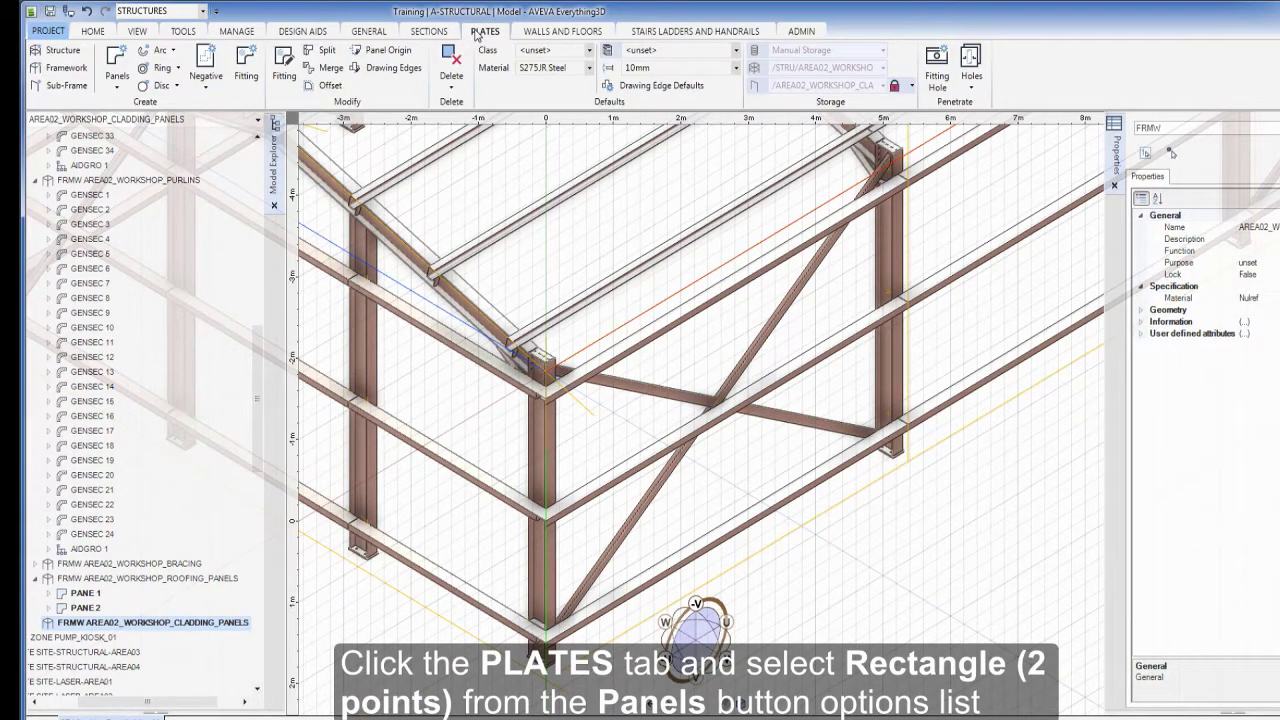
click(117, 90)
click(152, 104)
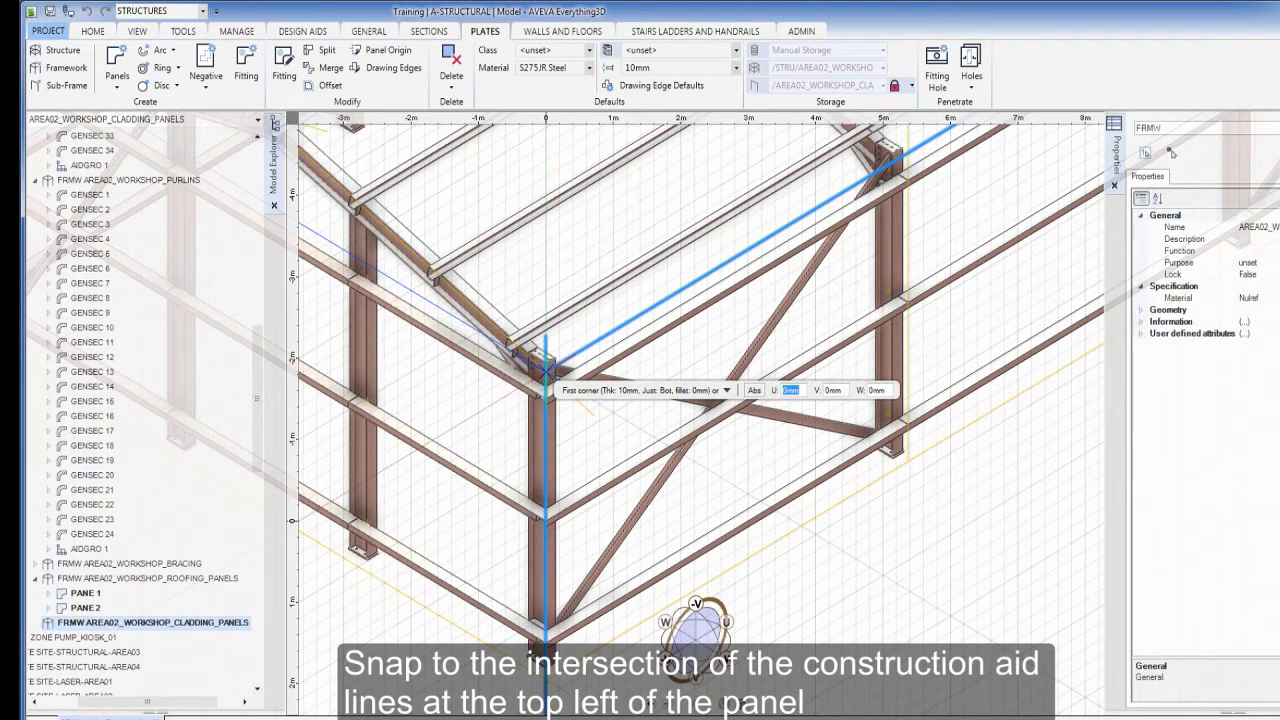
click(545, 369)
- Set panel justification to Top and snap the far corner, giving a 10mm panel about 5373 x 3785 mm
scroll(535, 368, up, 3)
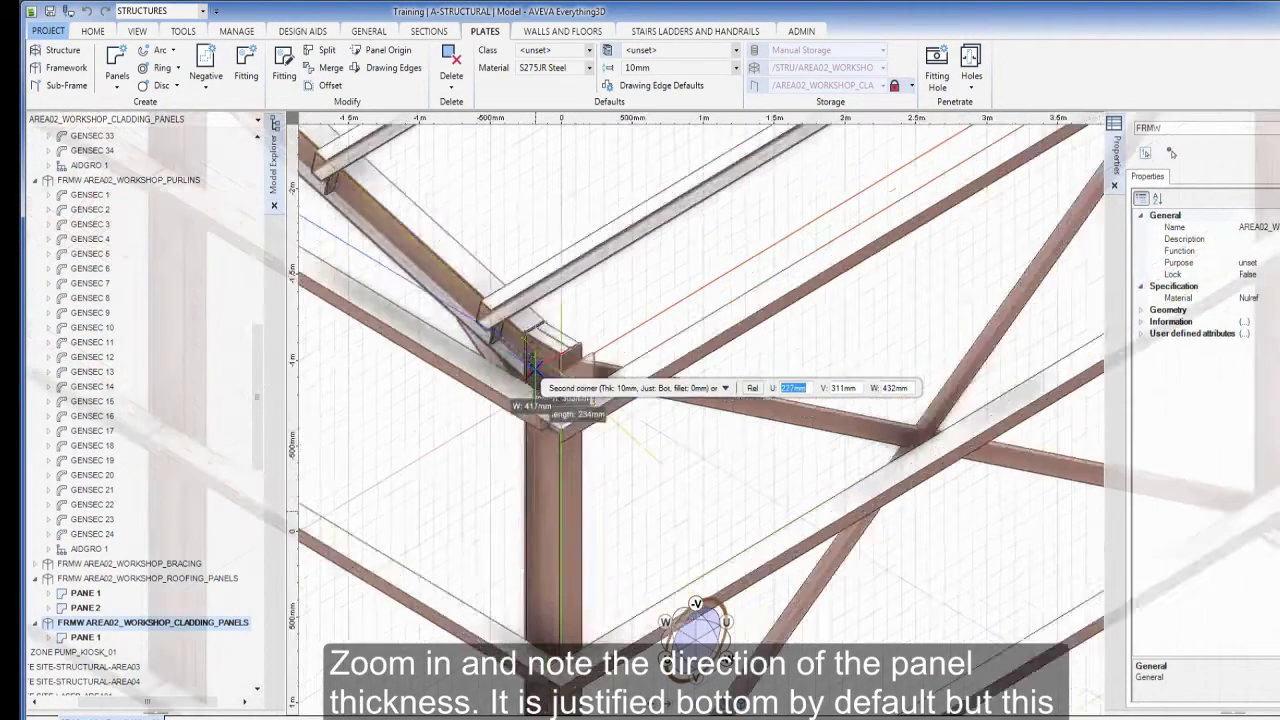
scroll(535, 368, up, 5)
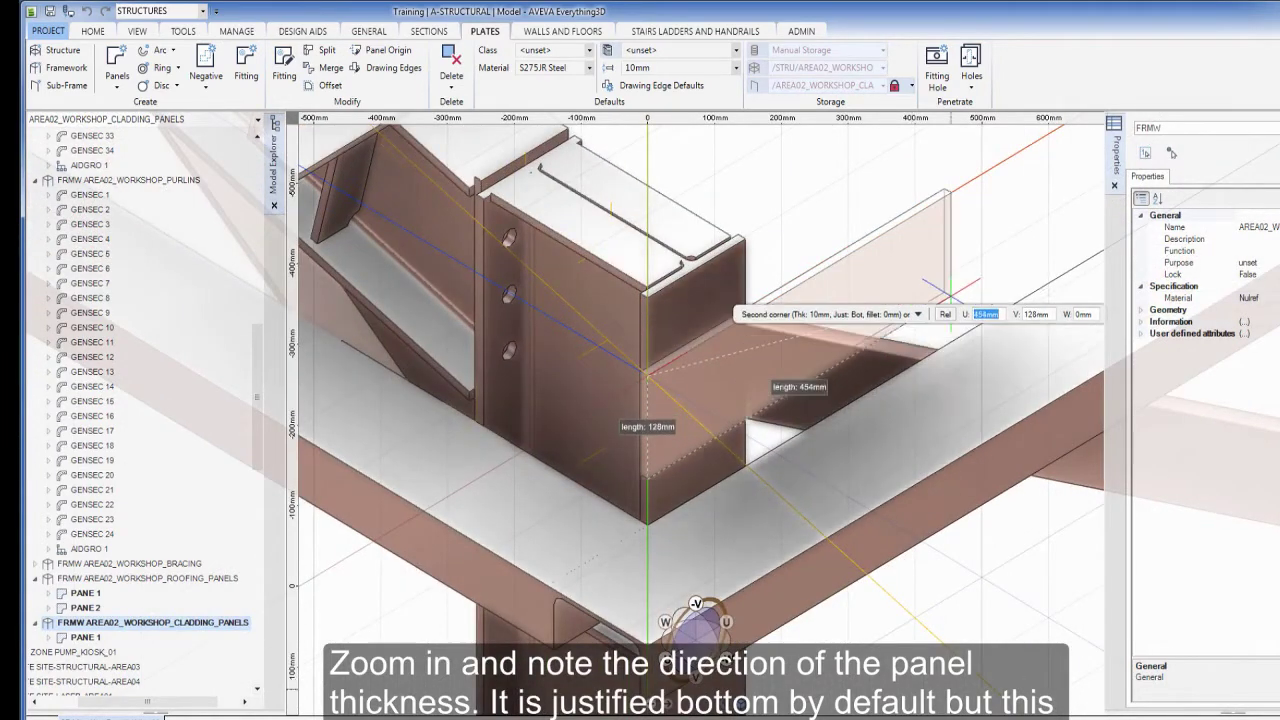
scroll(960, 285, up, 1)
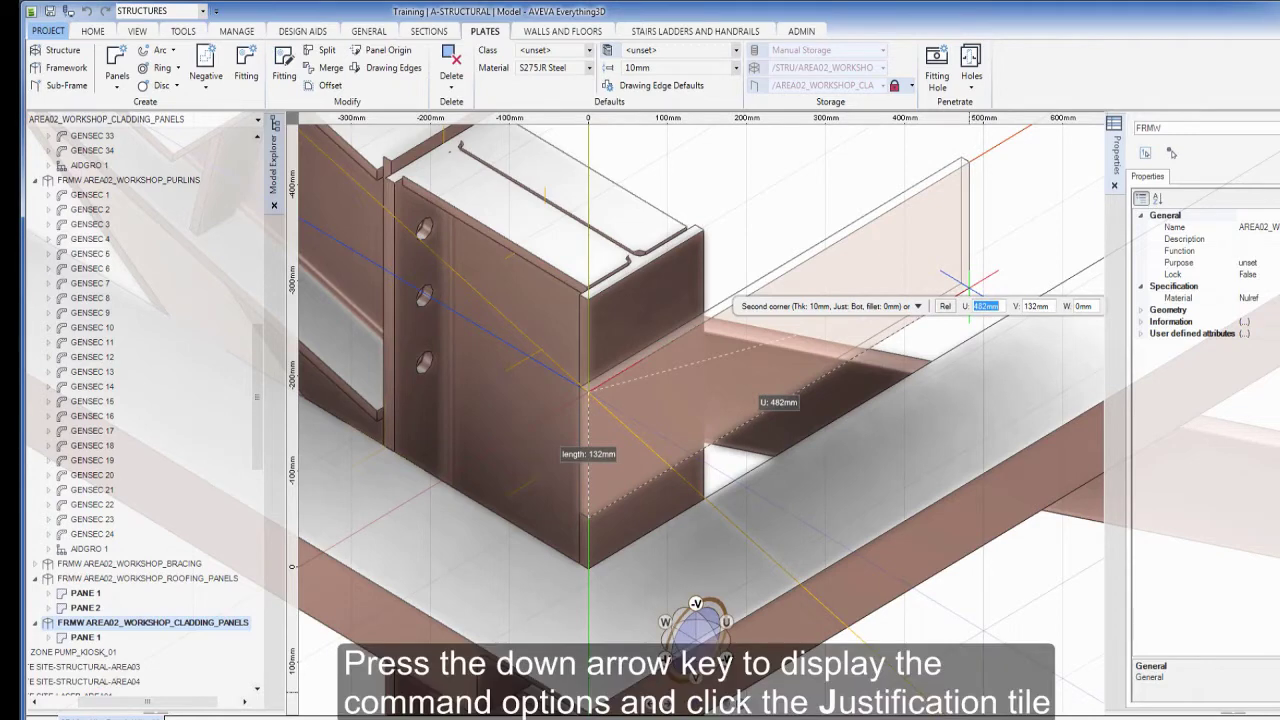
key(Down)
click(1020, 342)
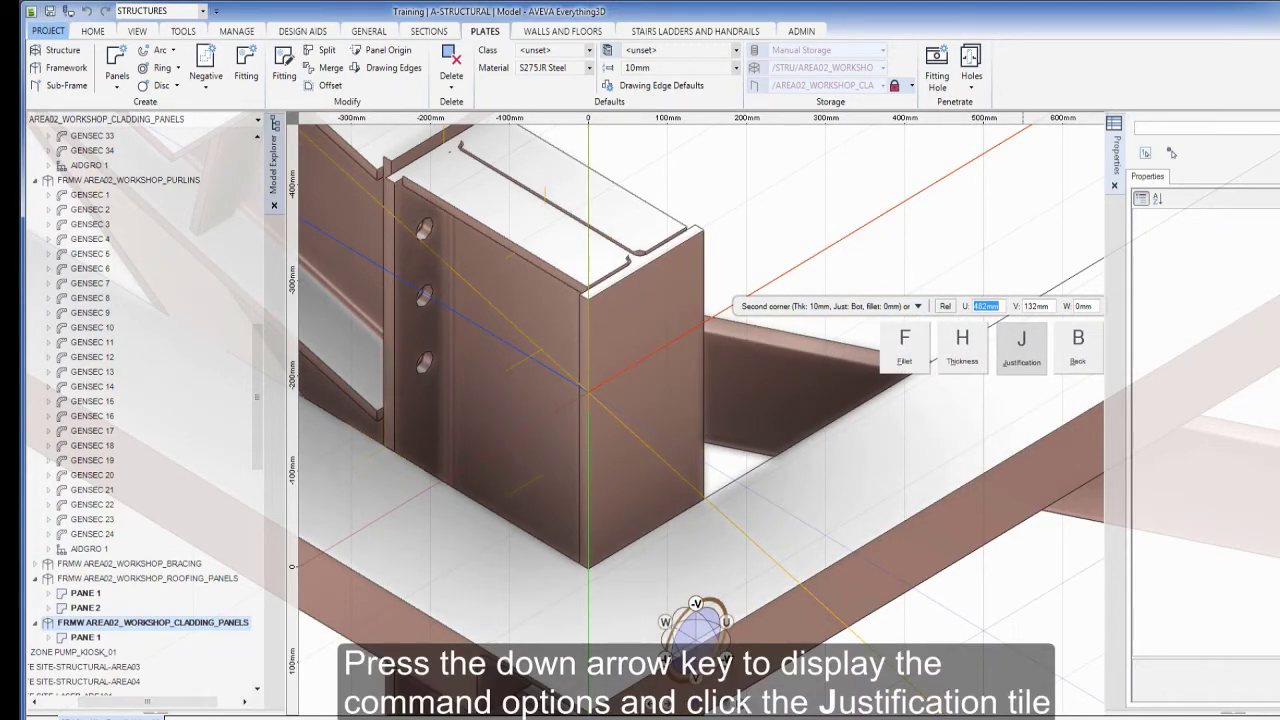
key(Down)
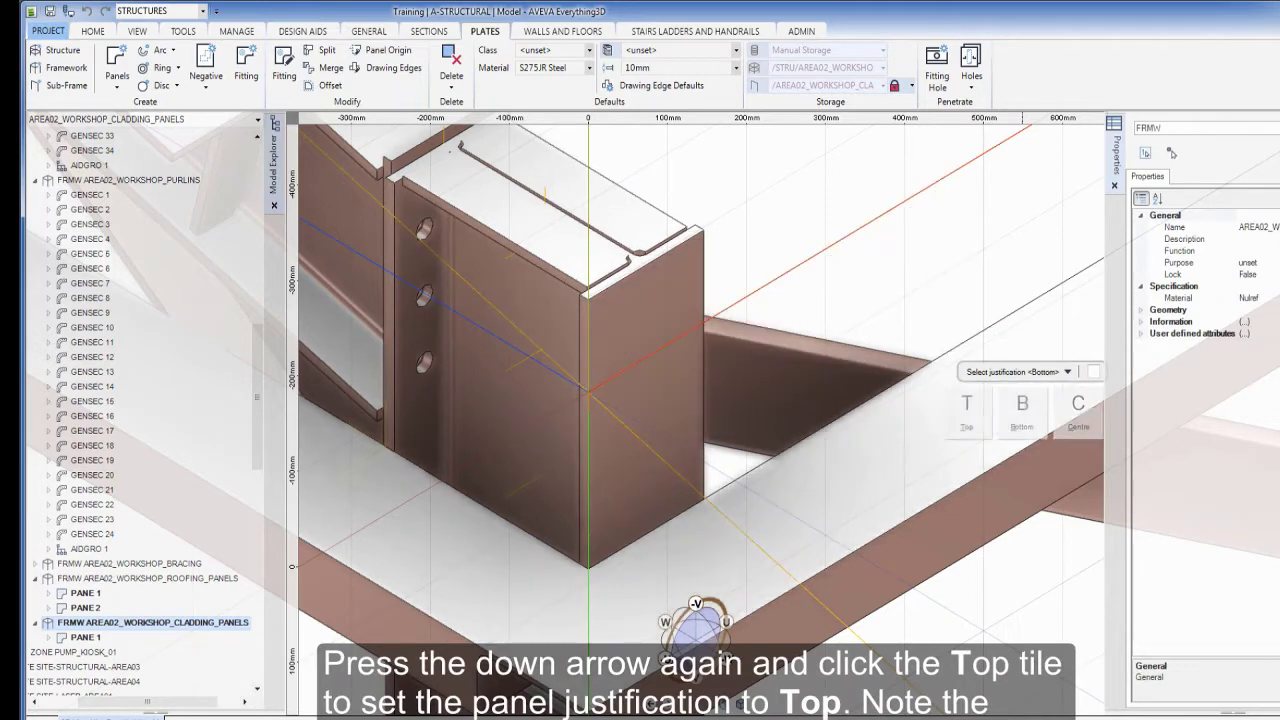
click(983, 424)
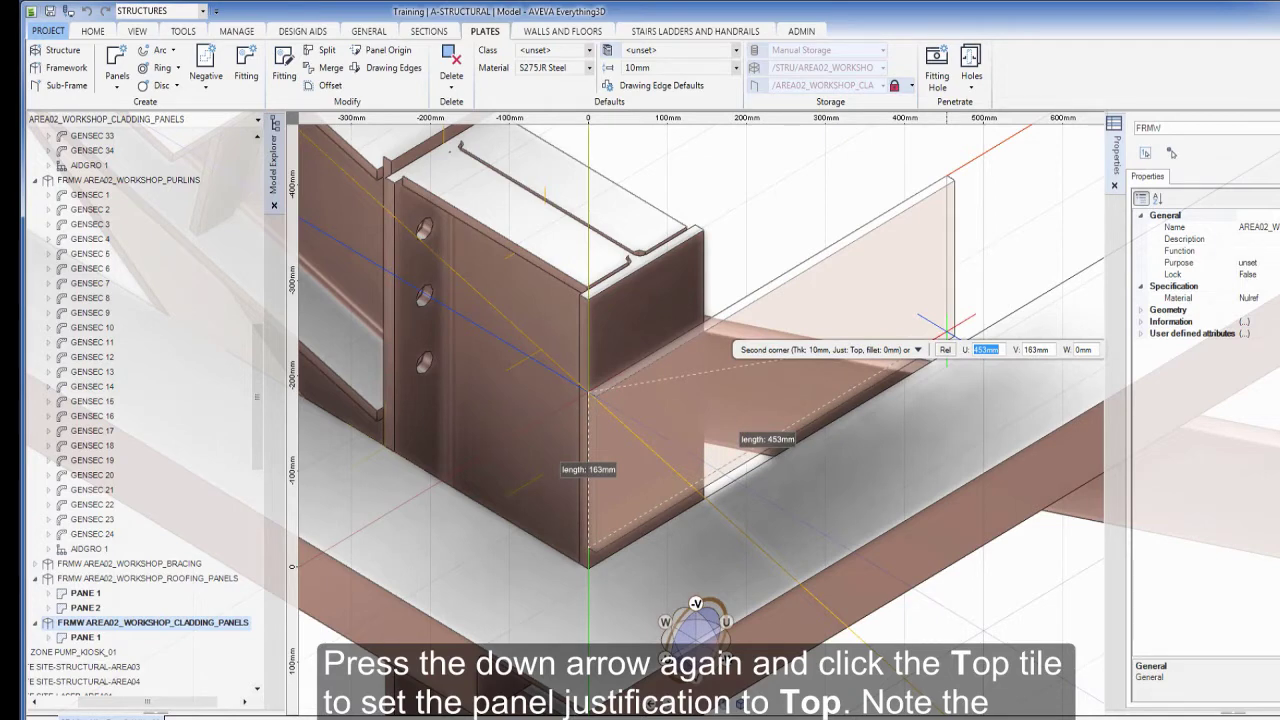
scroll(947, 331, down, 10)
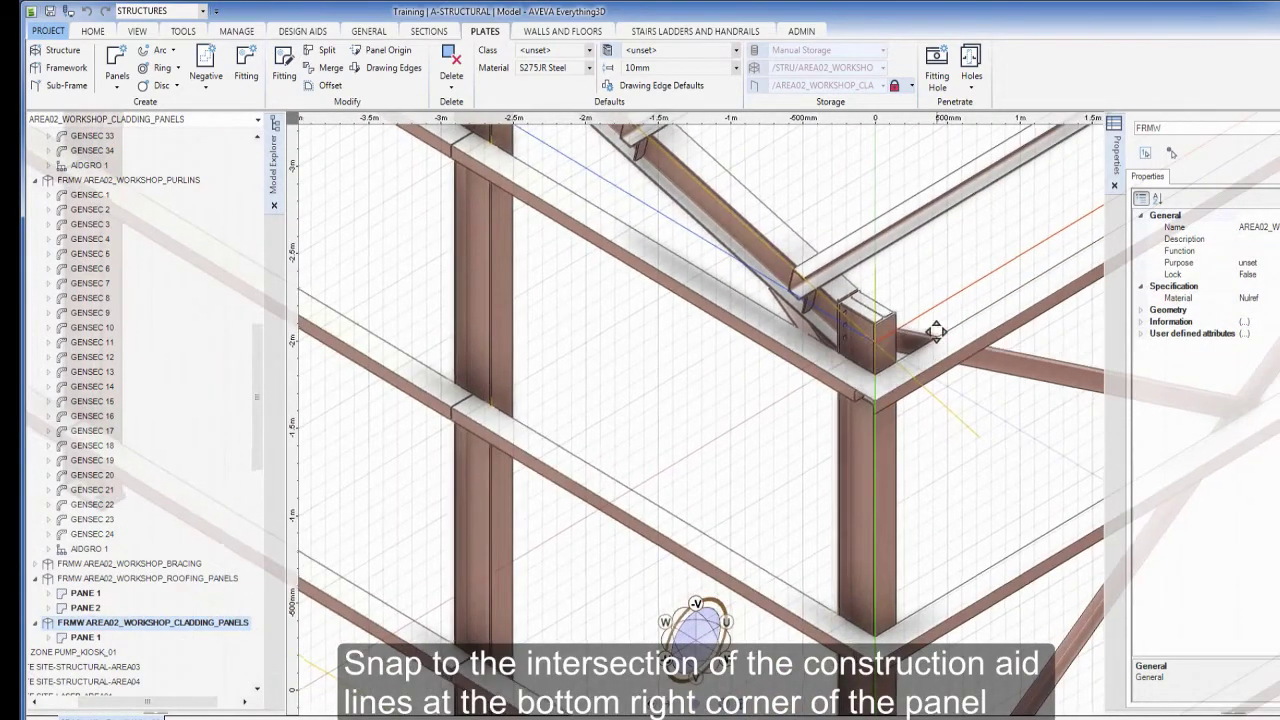
scroll(935, 331, down, 5)
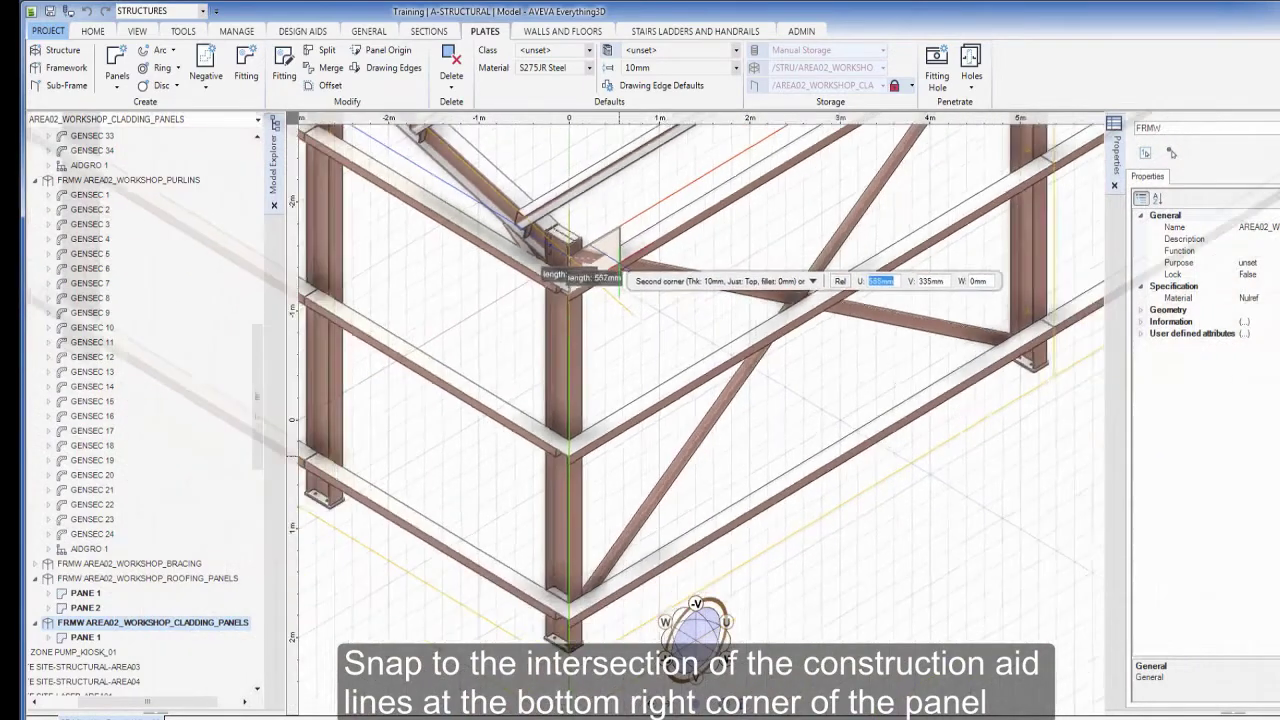
scroll(935, 268, down, 1)
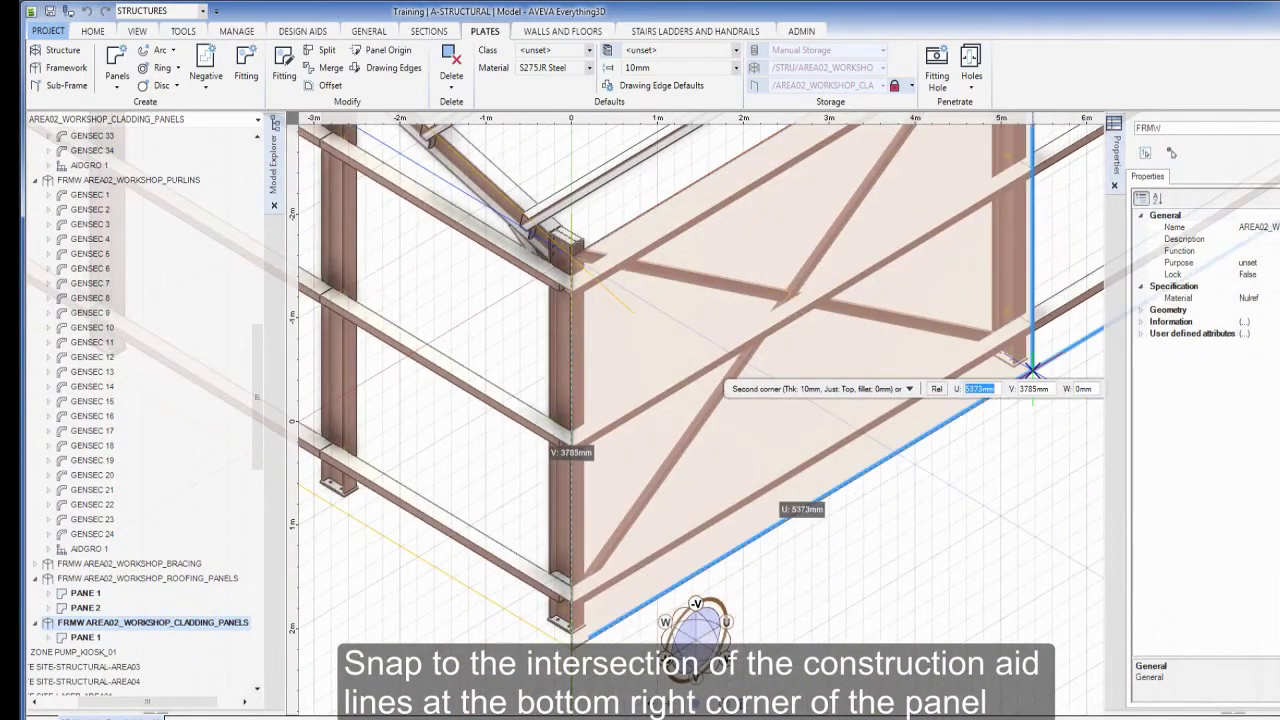
click(1032, 370)
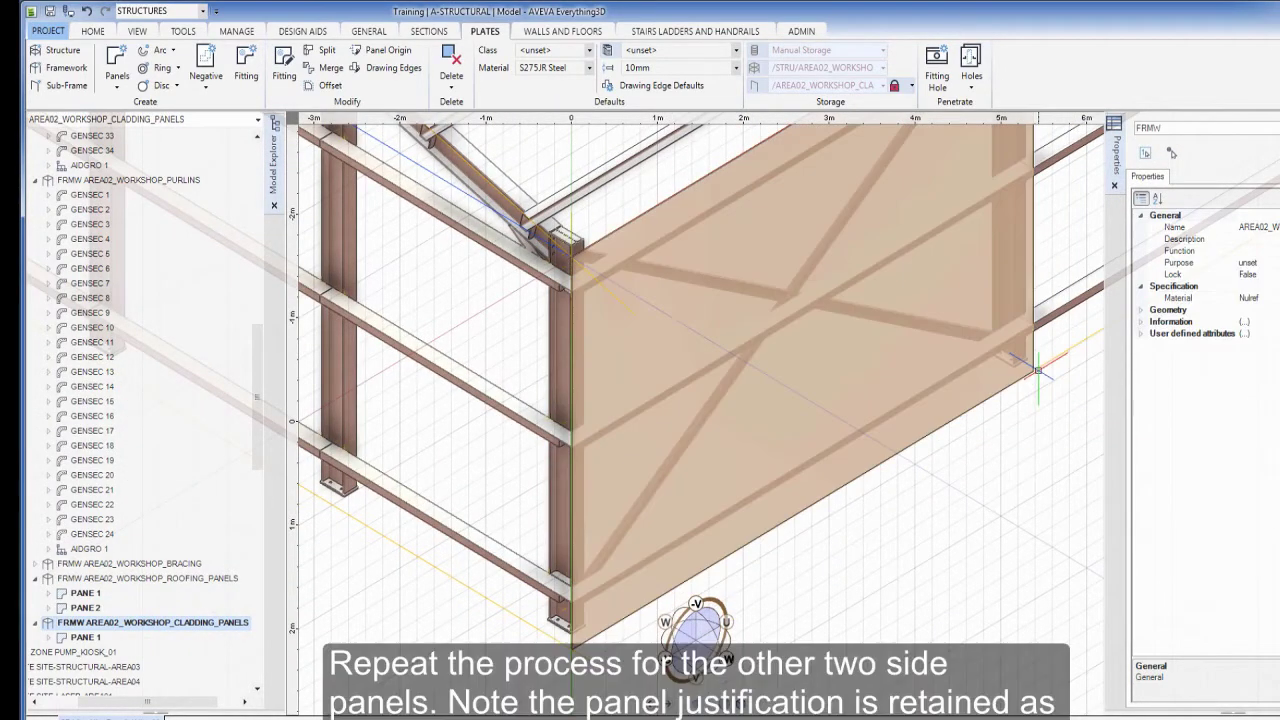
- Add a second Top-justified panel in the adjacent bay, starting at the first panel's top corner
scroll(1032, 360, down, 2)
middle_drag(1032, 352, 668, 510)
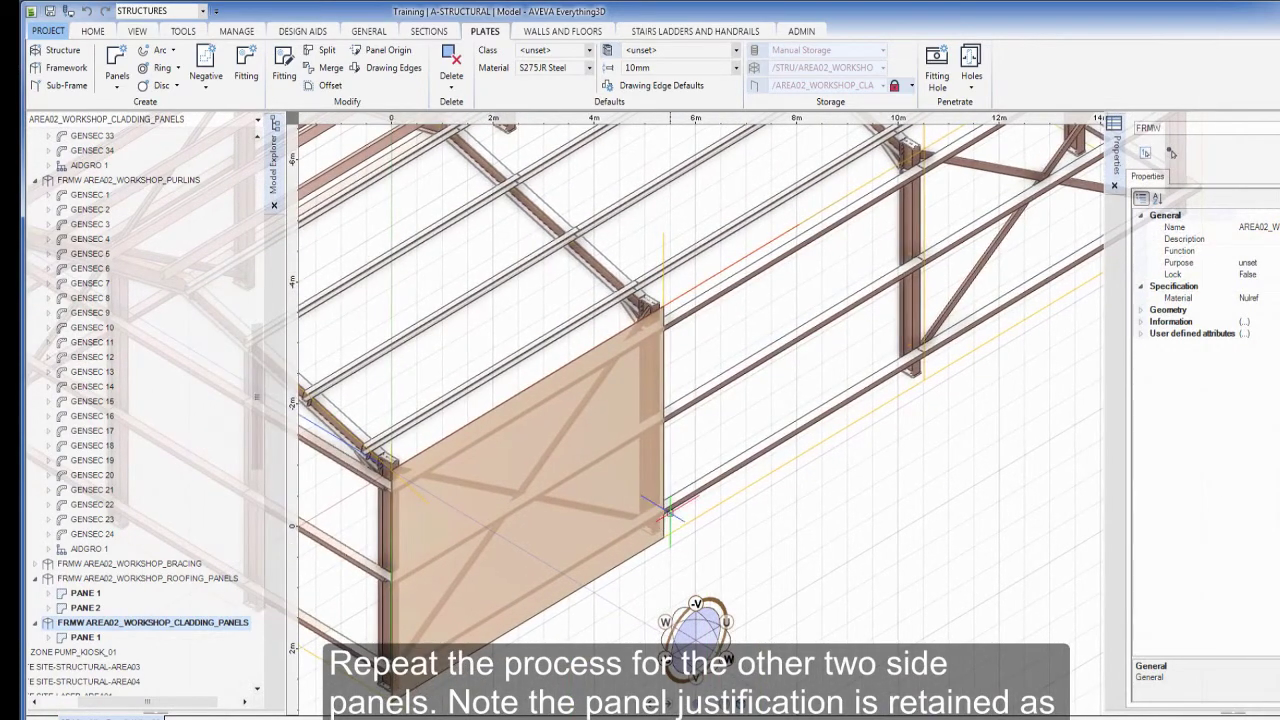
right_click(840, 516)
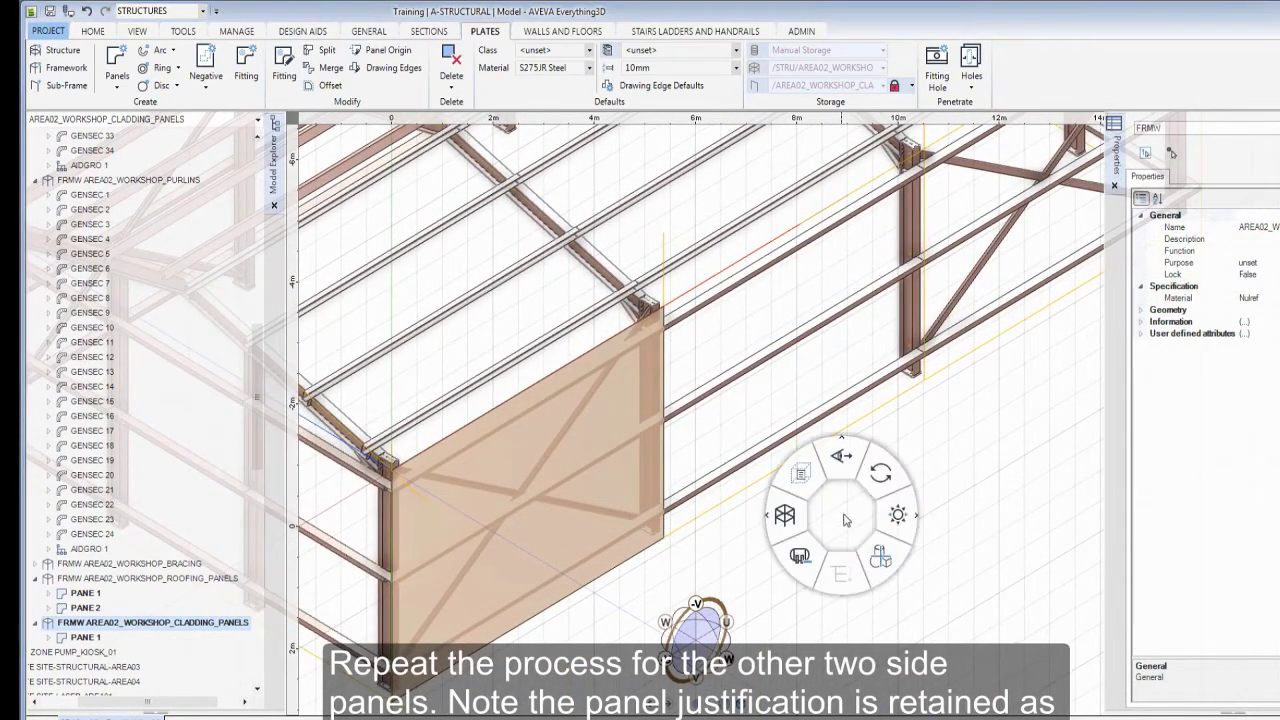
click(877, 478)
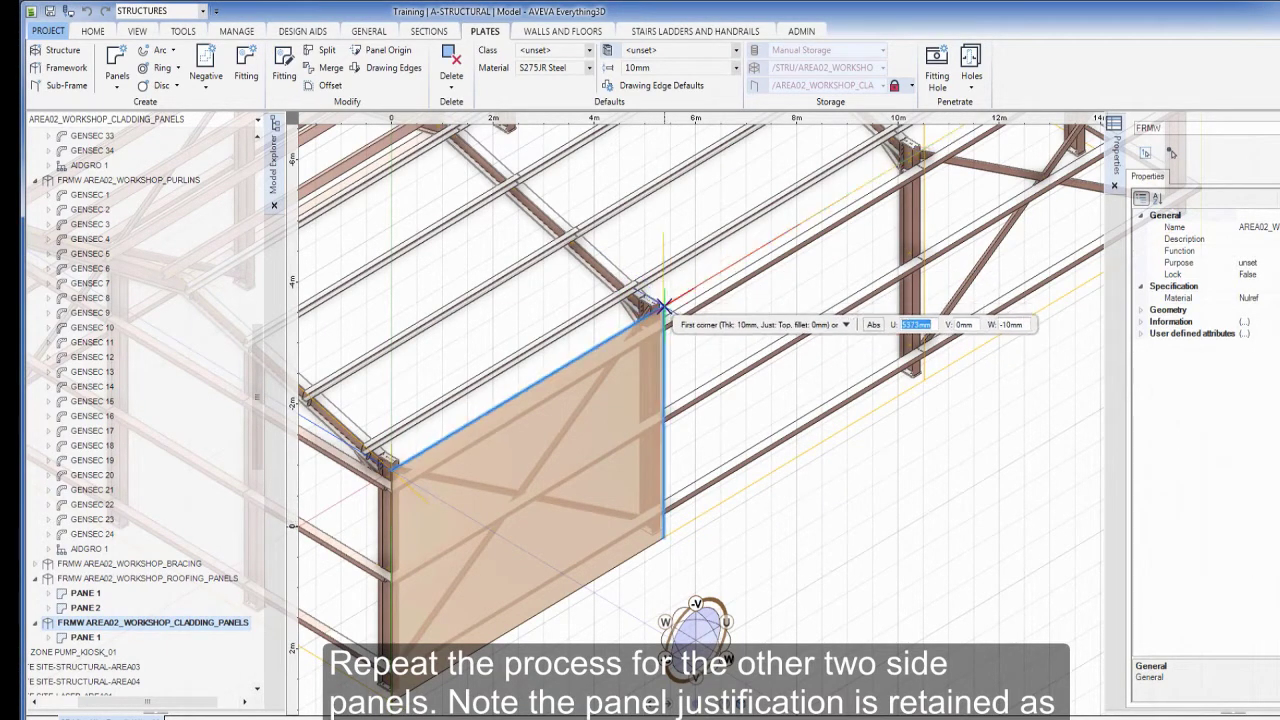
click(663, 305)
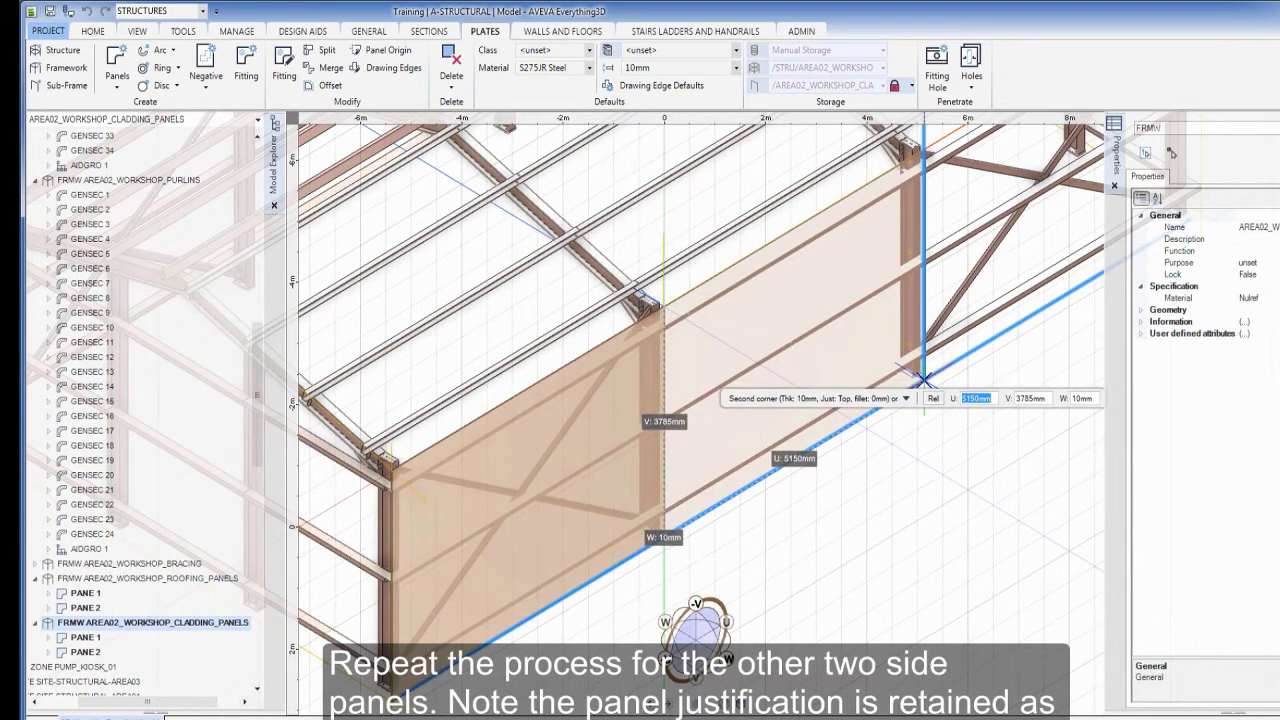
click(922, 380)
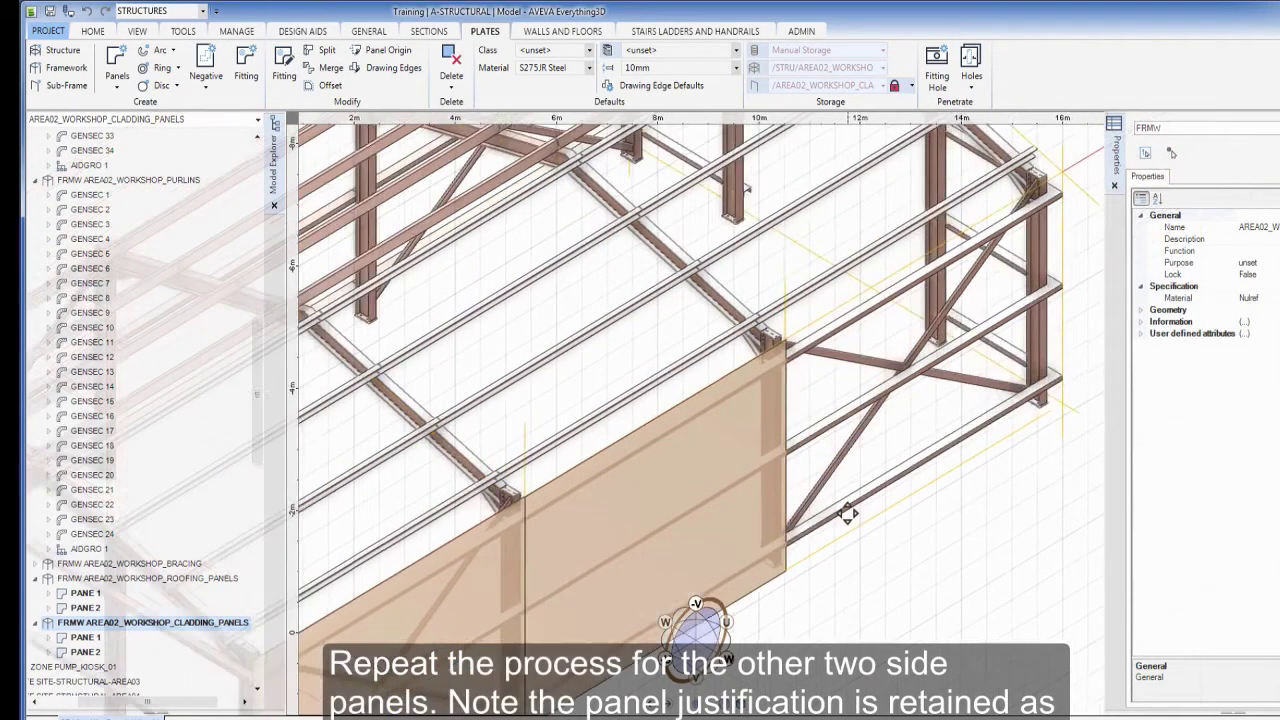
- Begin a third panel in the next bay, first corner at the second panel's top corner
middle_drag(847, 514, 749, 529)
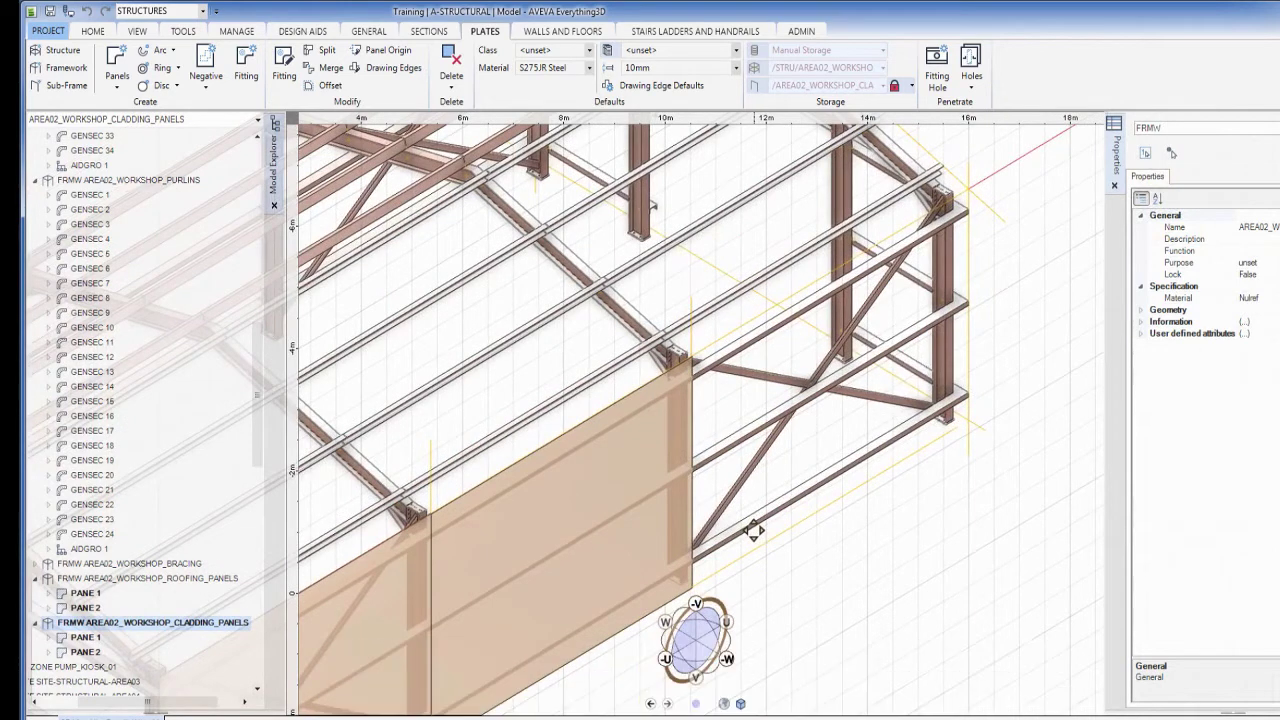
right_click(940, 569)
click(980, 523)
click(690, 357)
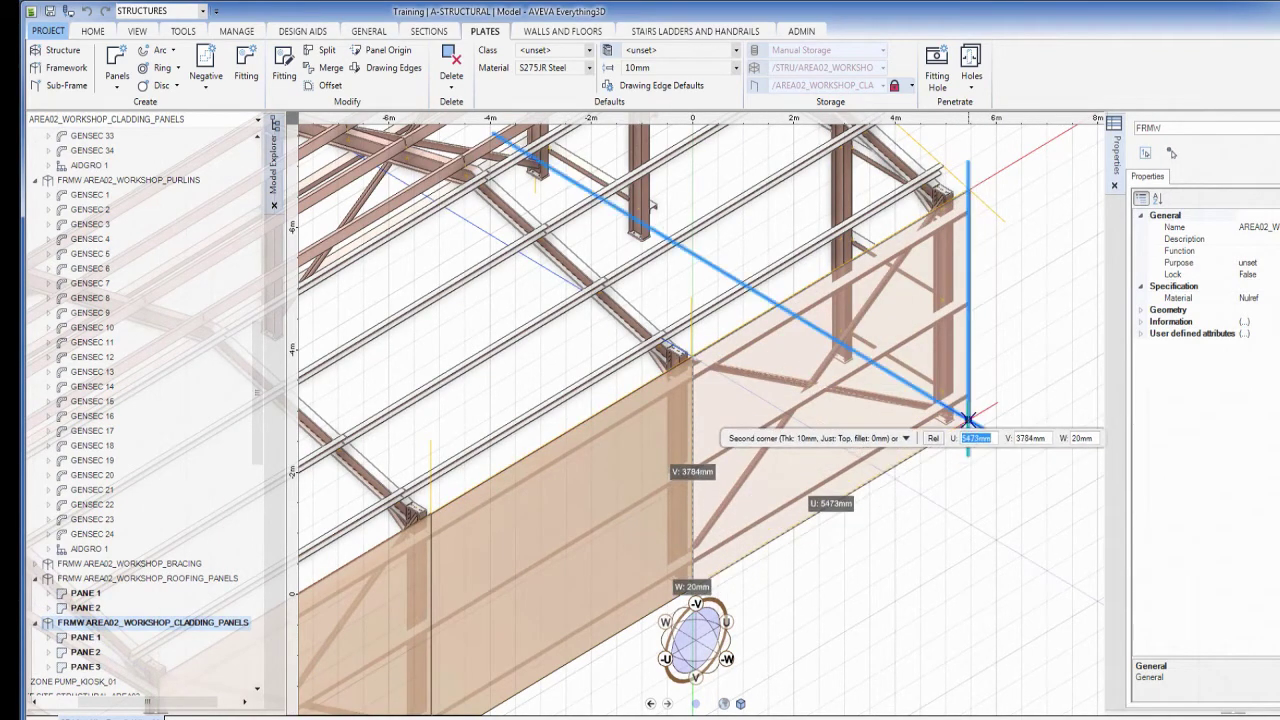
- Finish the third side panel at its far corner and reset the local coordinate system to World
click(968, 418)
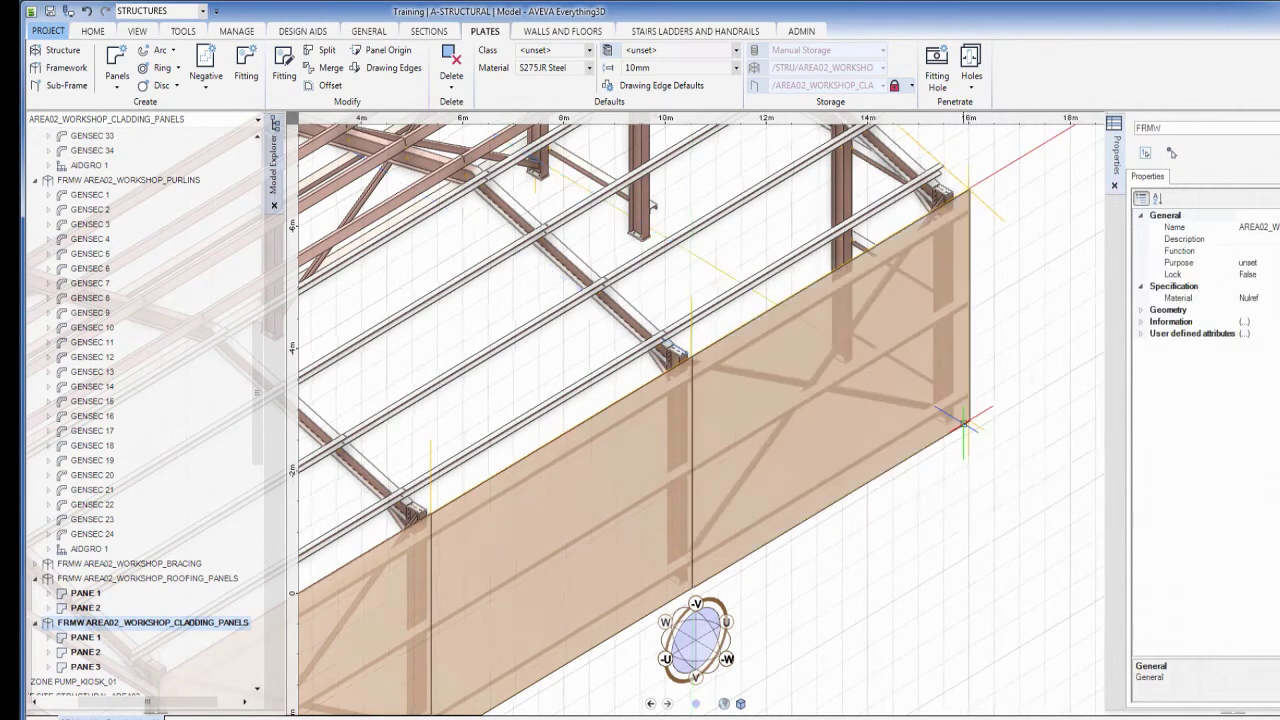
scroll(962, 422, down, 5)
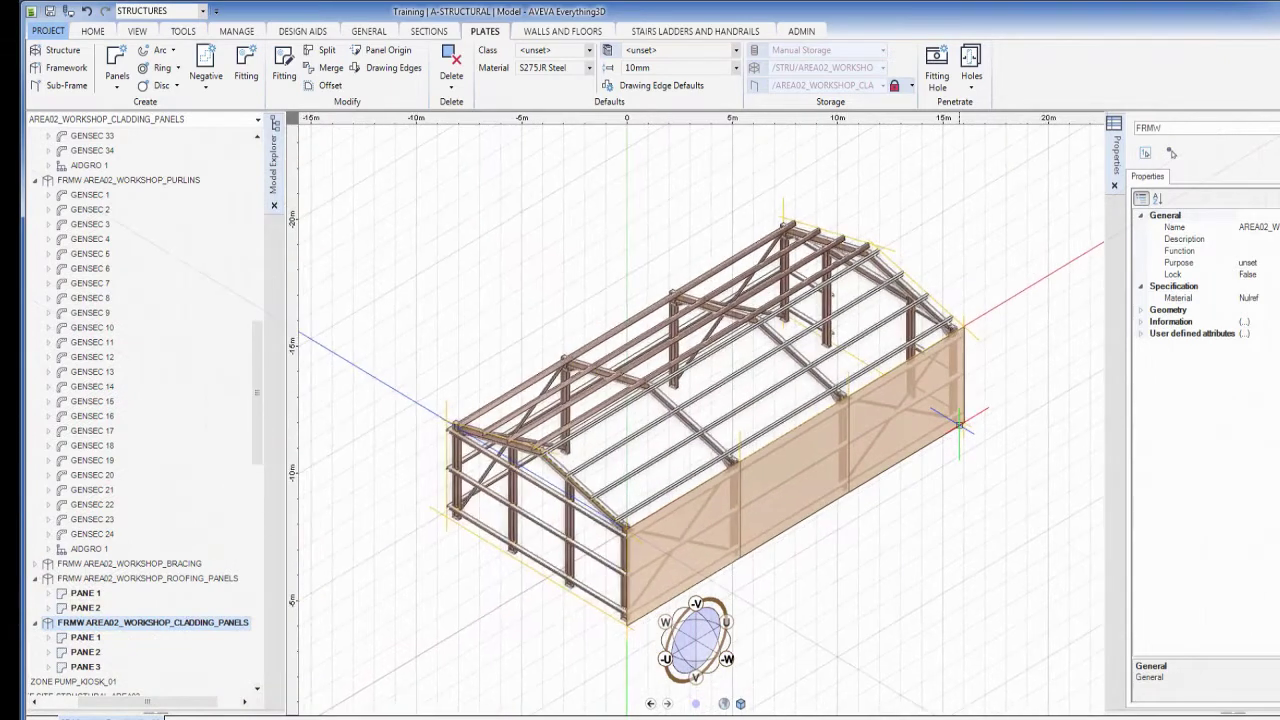
click(137, 31)
click(668, 72)
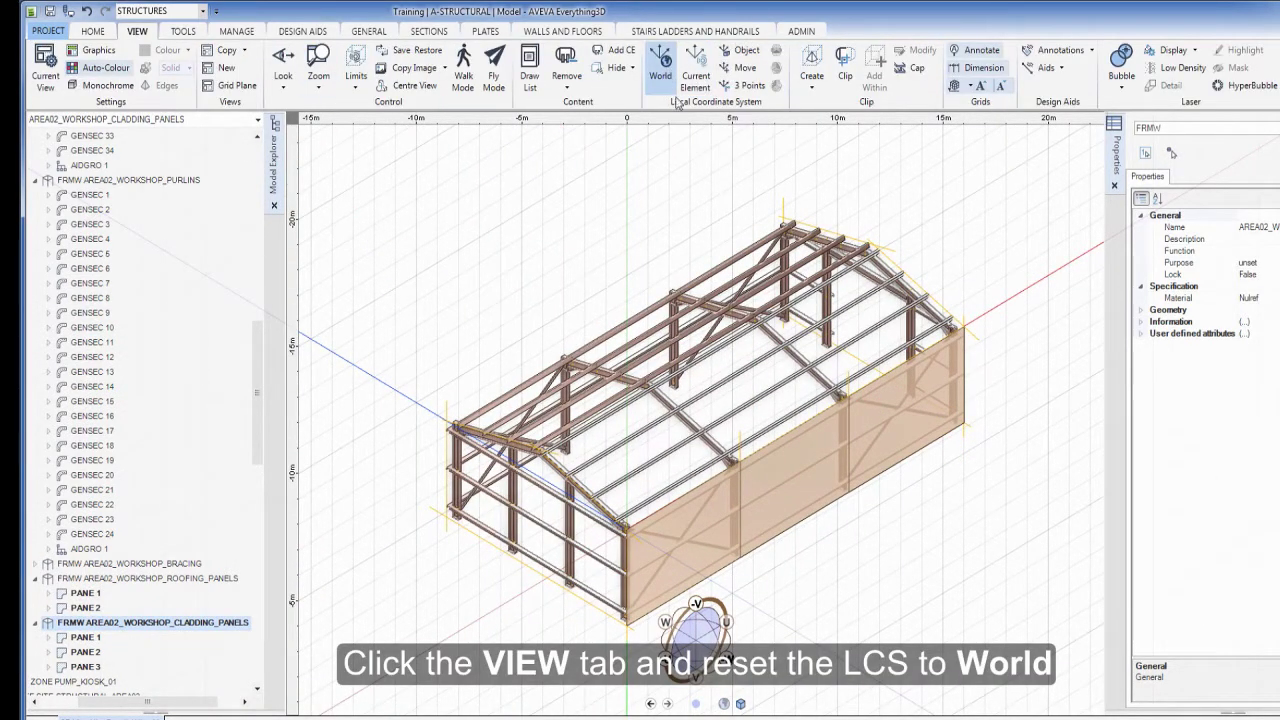
- Ctrl-select the side-wall cladding panels
click(902, 397)
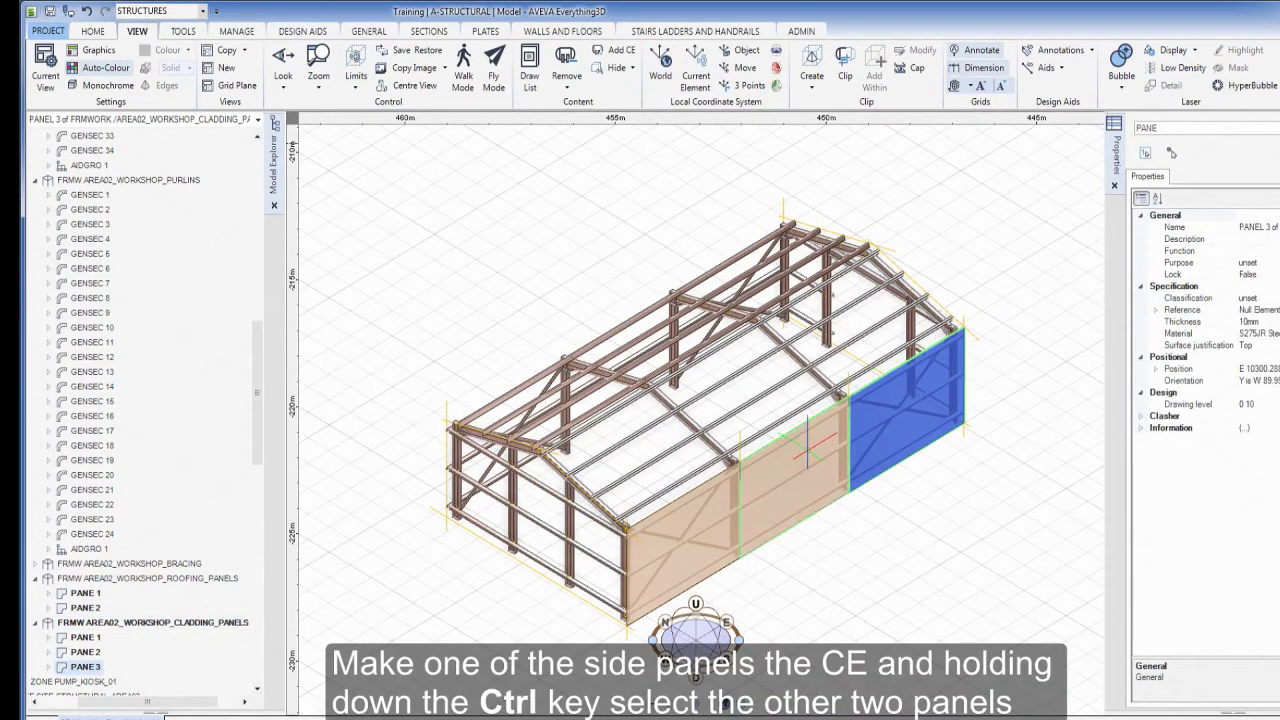
ctrl+click(713, 510)
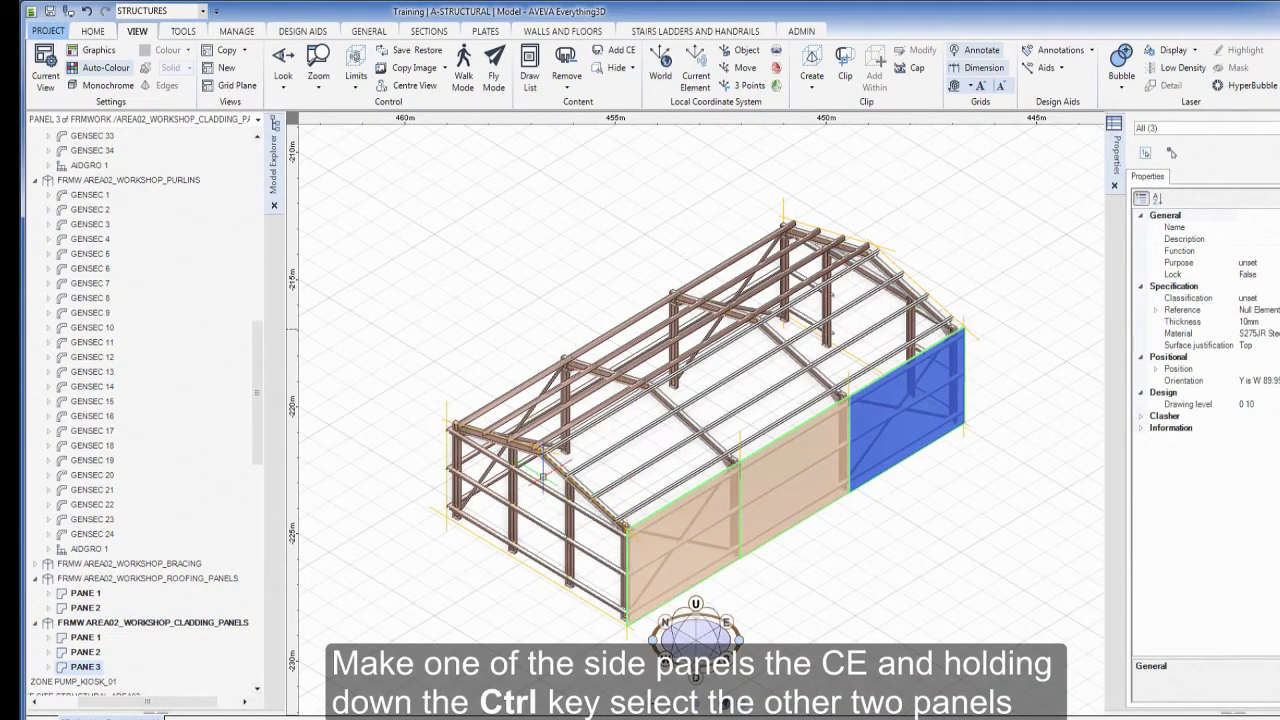
scroll(550, 466, up, 3)
scroll(550, 466, up, 1)
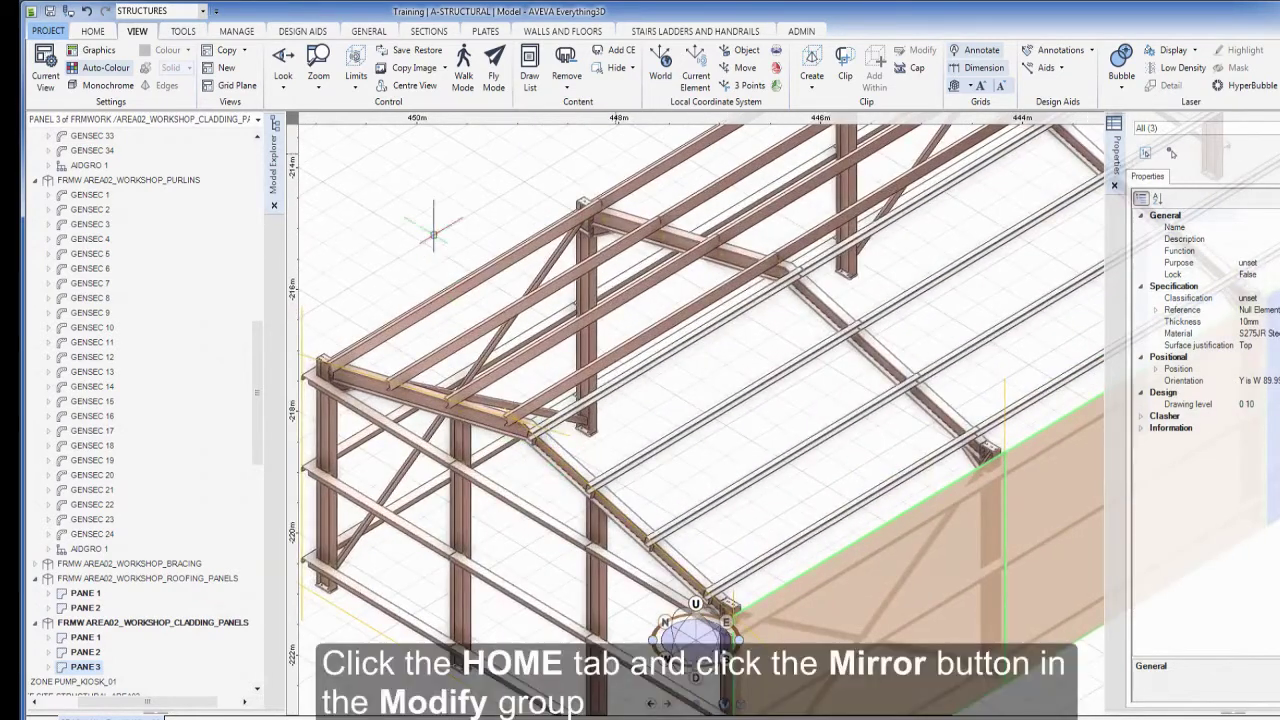
- Mirror the three side panels about a line through the roof apex onto the opposite wall
click(92, 31)
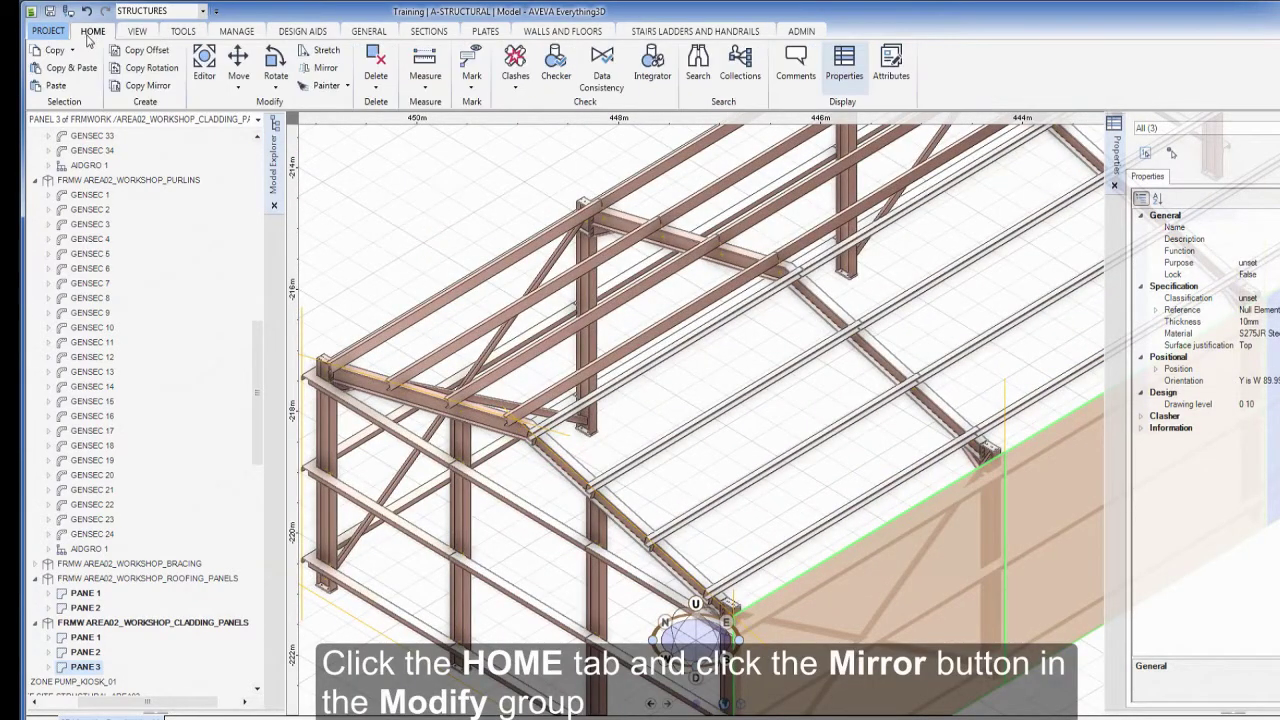
click(318, 67)
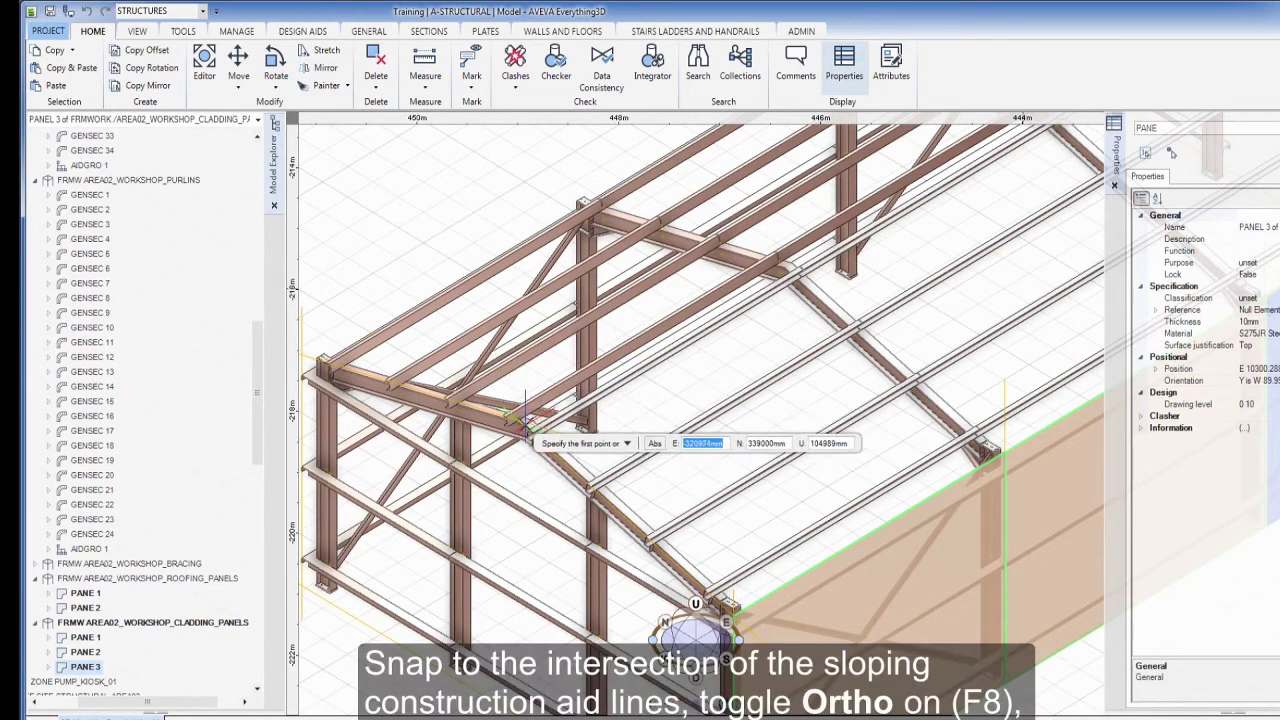
scroll(517, 418, up, 4)
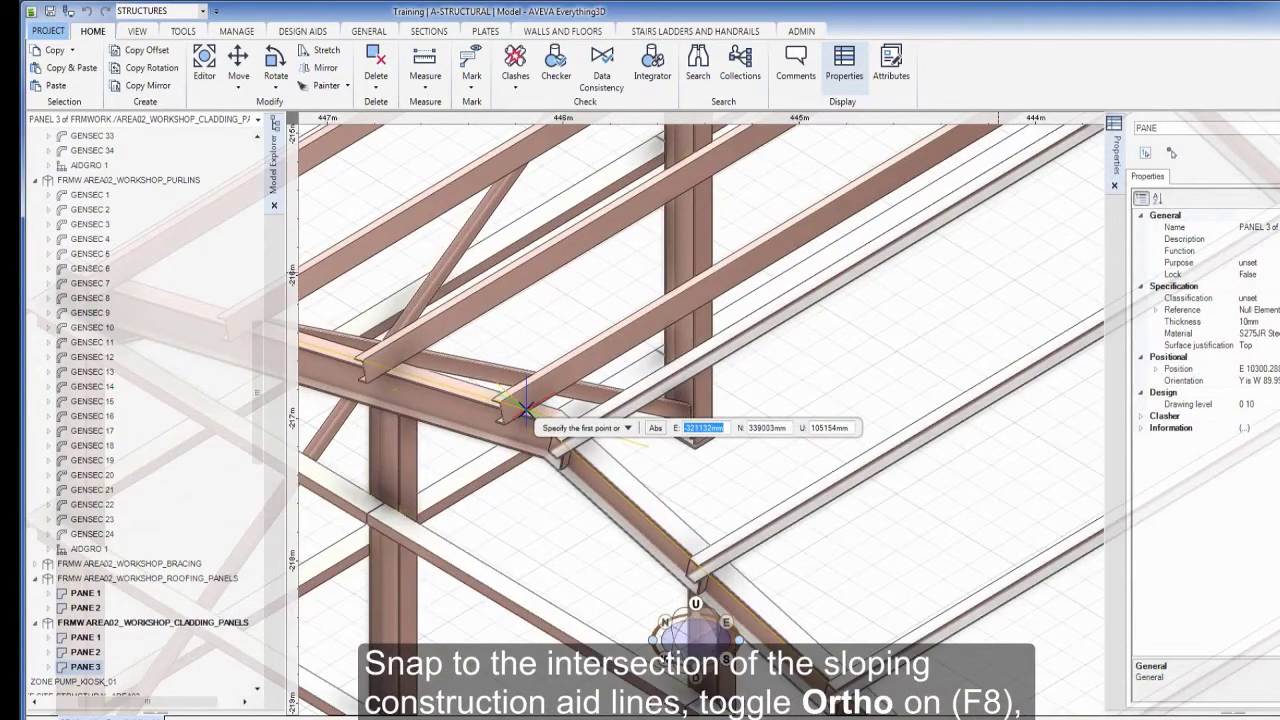
click(525, 408)
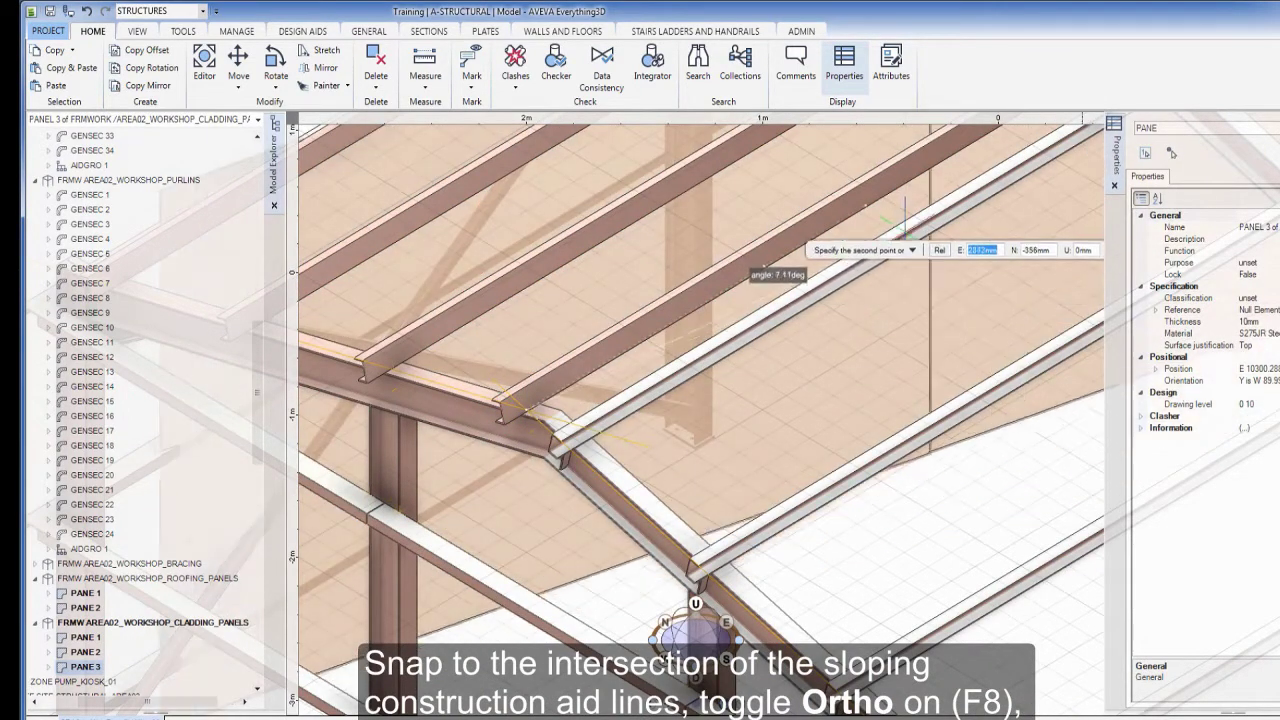
scroll(905, 214, down, 5)
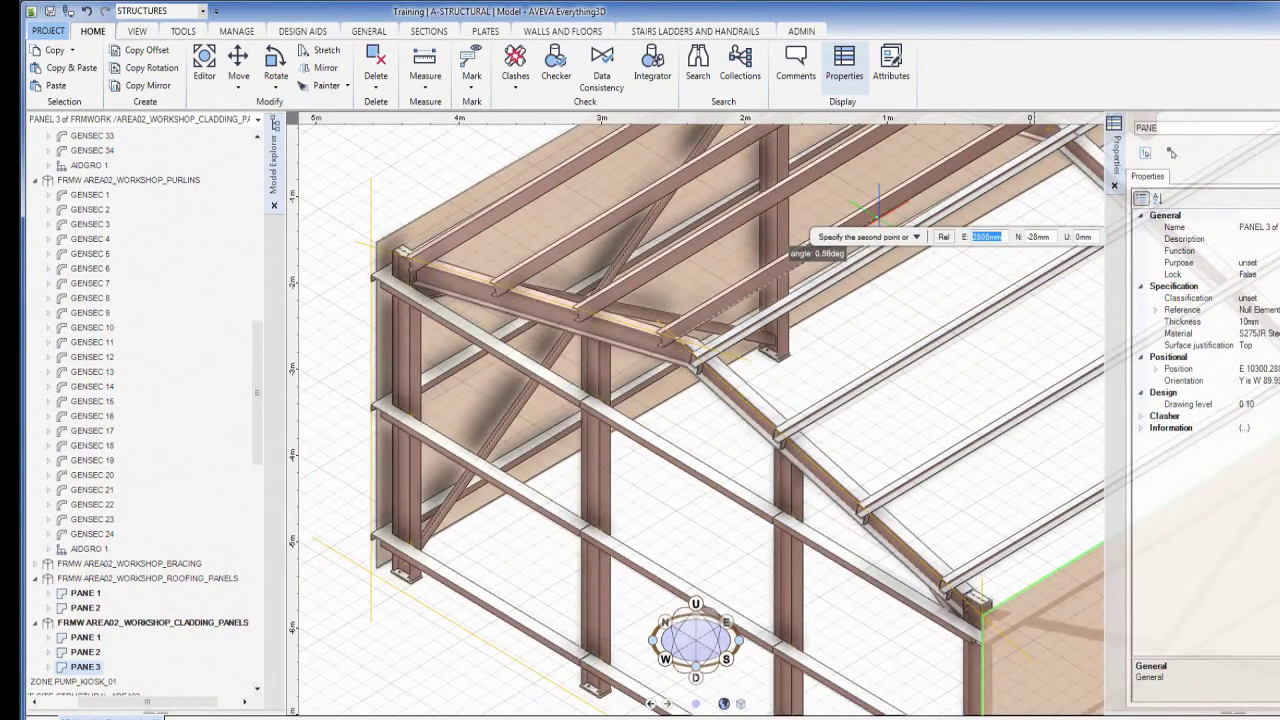
click(936, 180)
scroll(907, 250, down, 3)
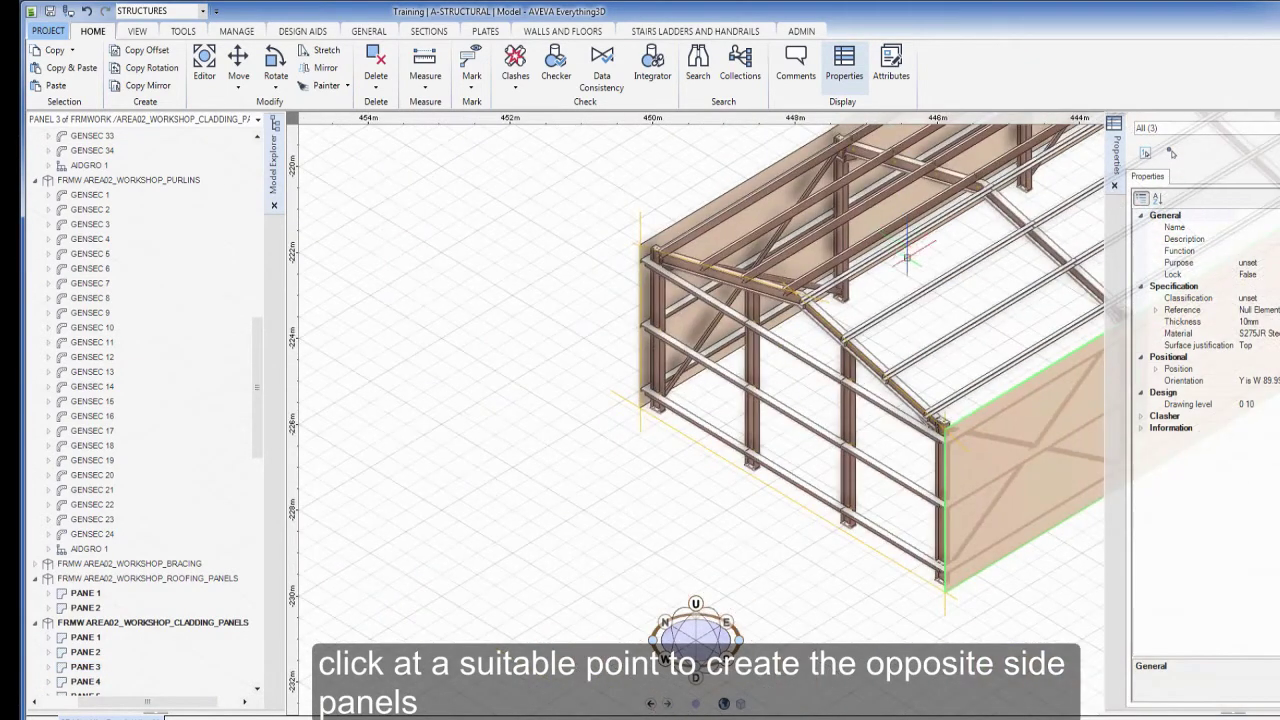
middle_drag(906, 260, 600, 390)
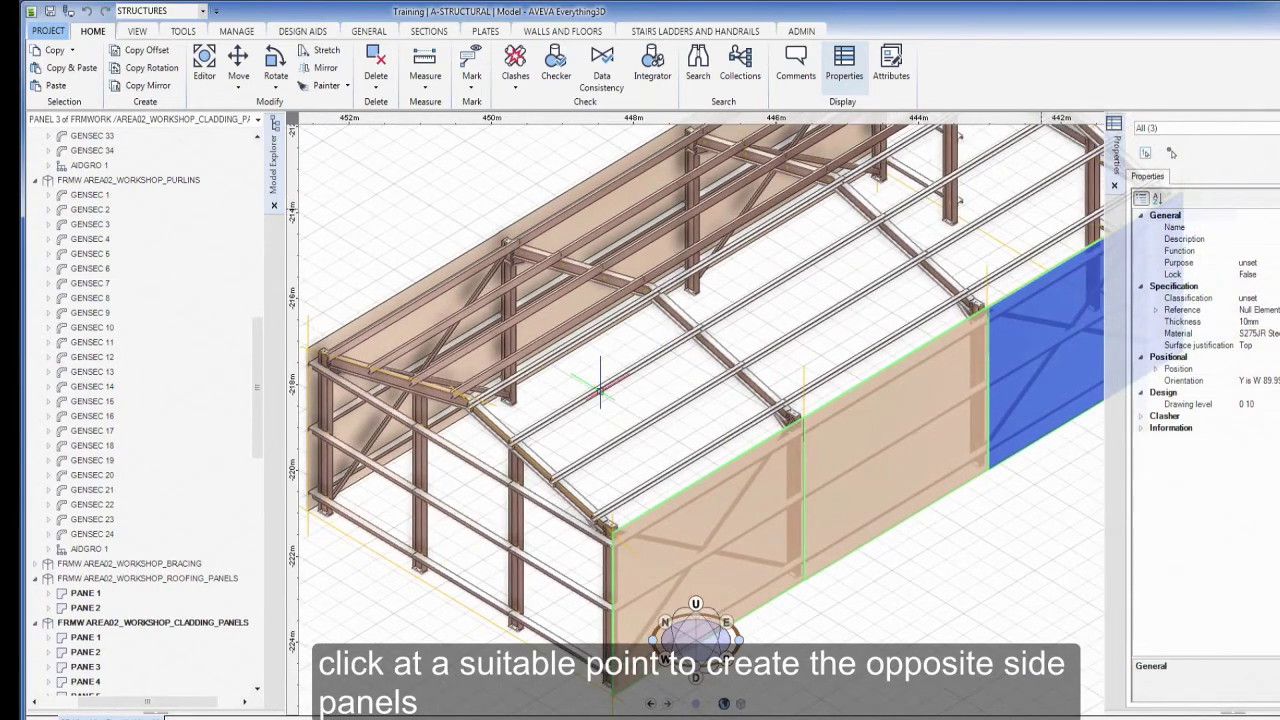
scroll(600, 390, down, 5)
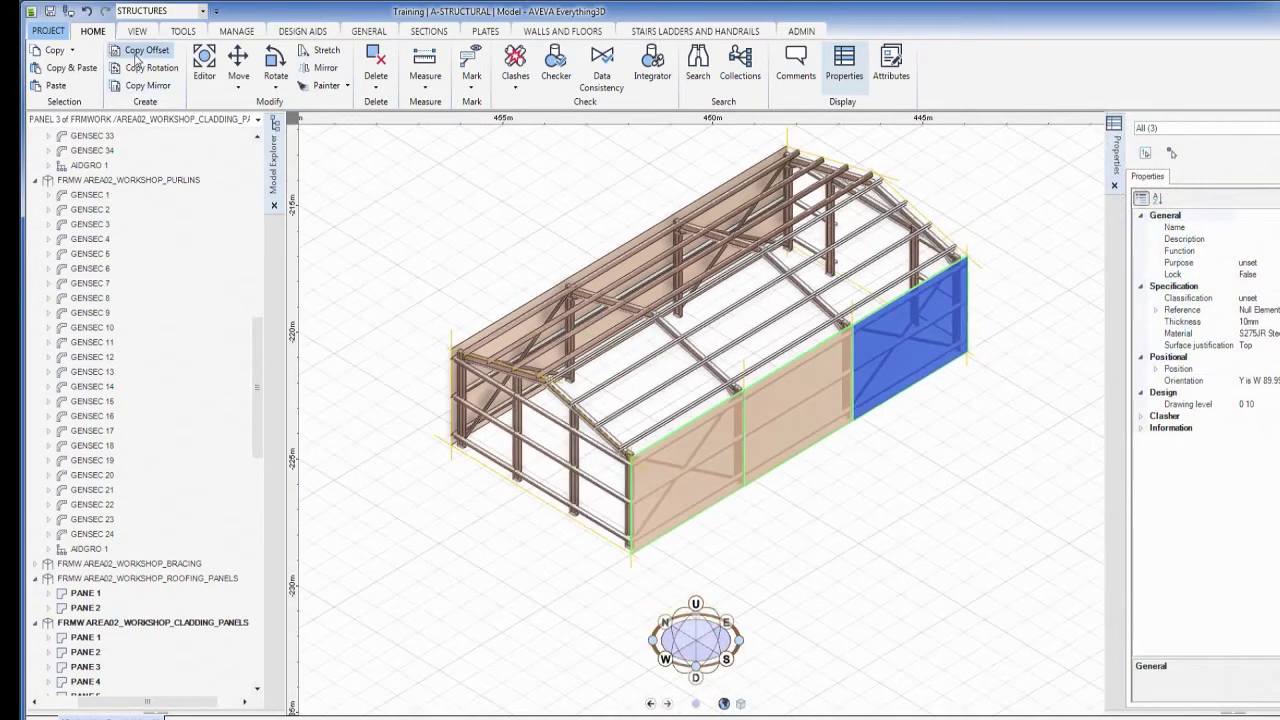
- Zoom to the extents of the whole building, then zoom in toward the gable end
click(138, 32)
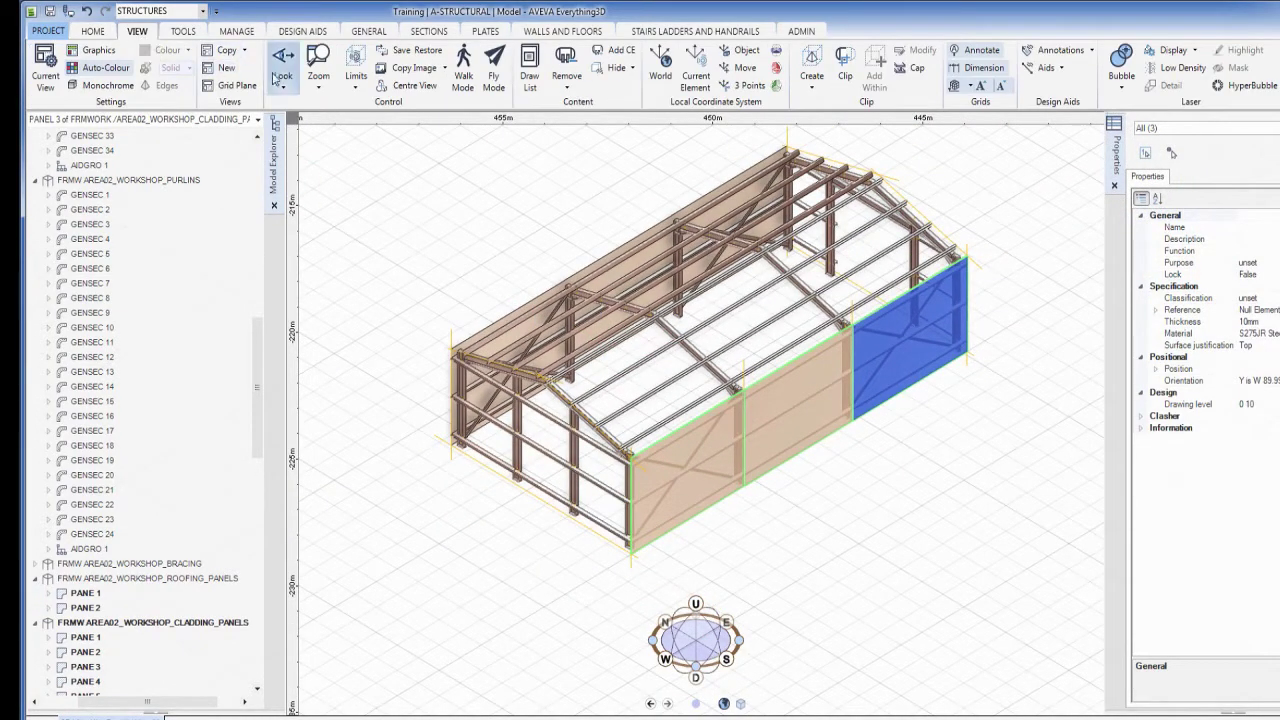
click(318, 80)
click(340, 123)
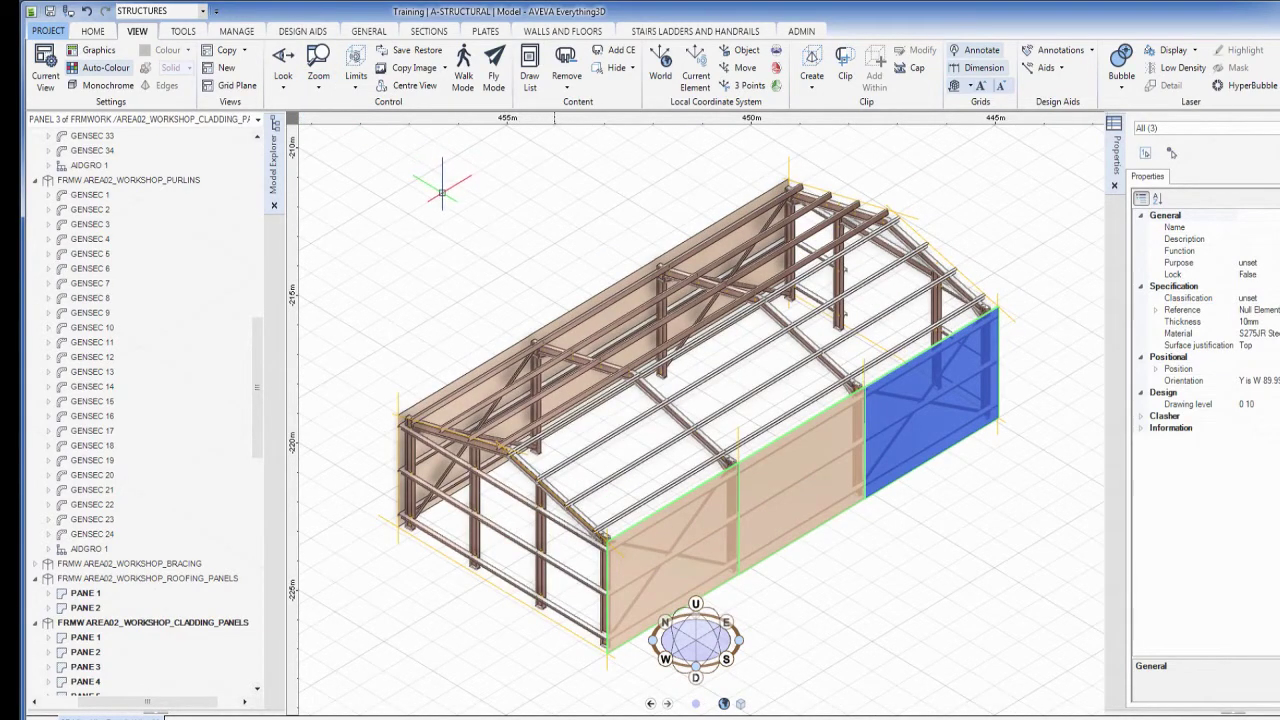
scroll(467, 168, up, 5)
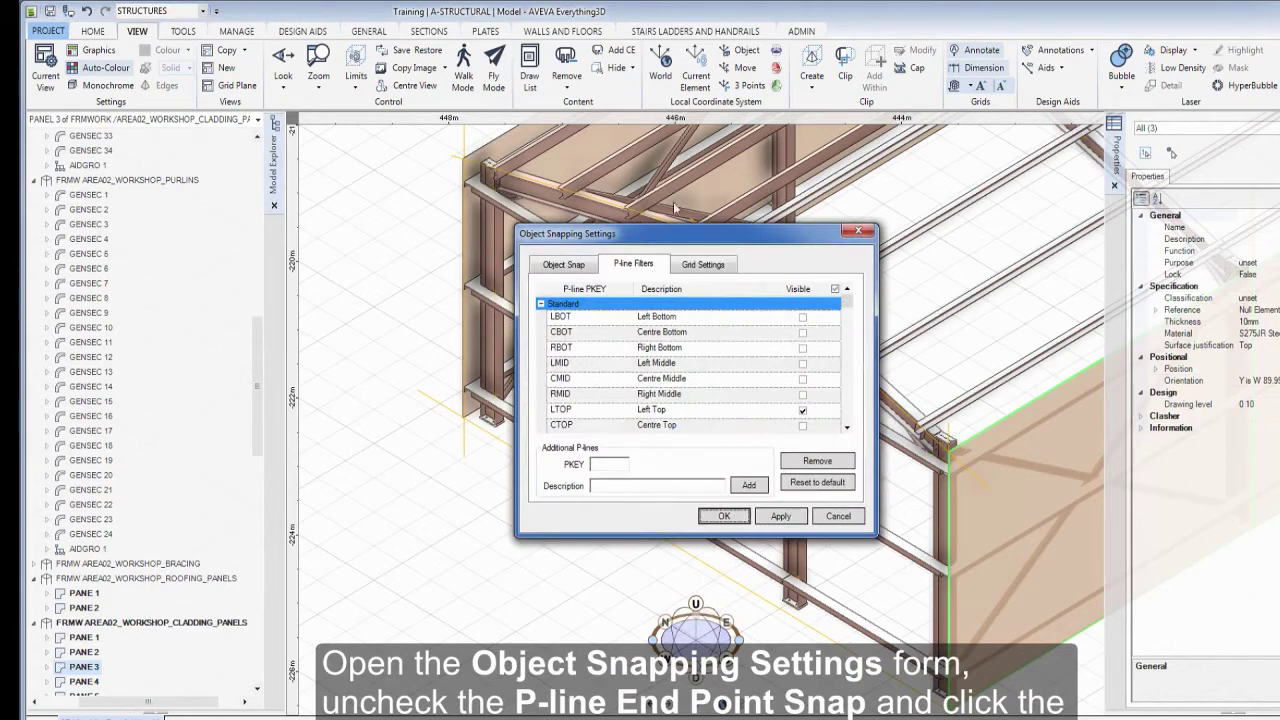
- Uncheck P-Line End Point under the element snaps and apply the snapping settings with OK
click(568, 264)
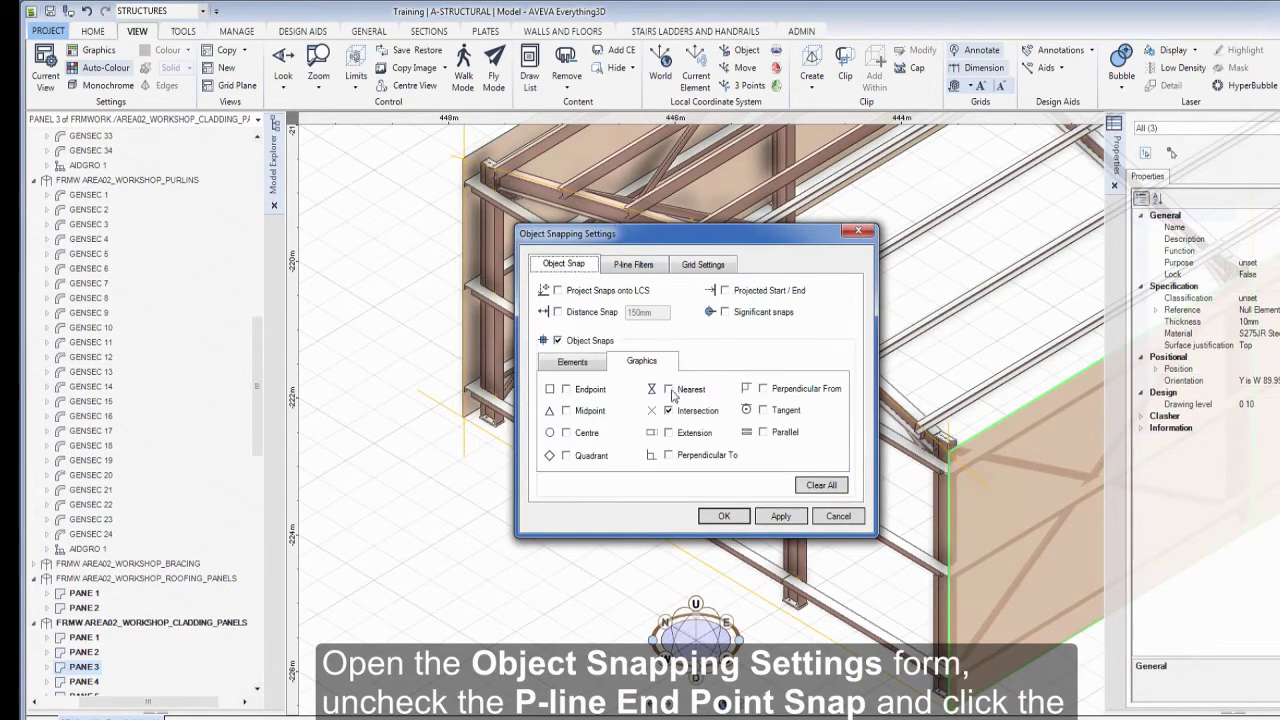
click(572, 363)
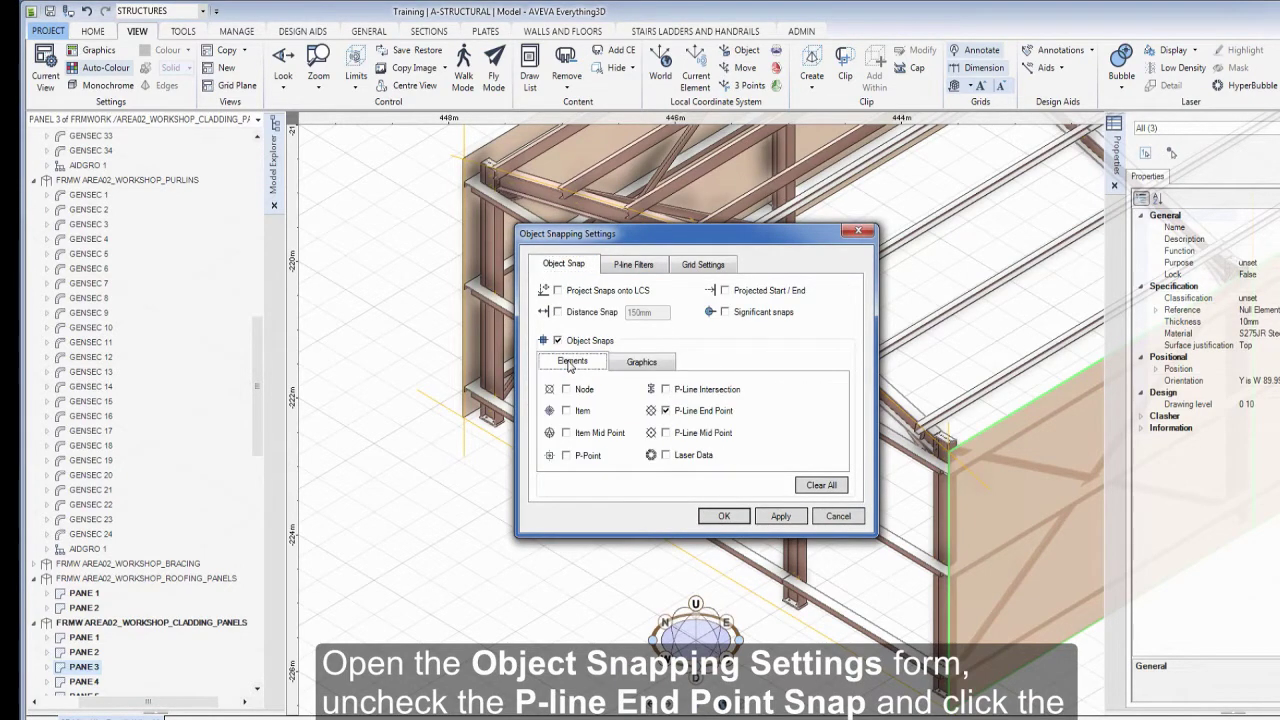
click(665, 412)
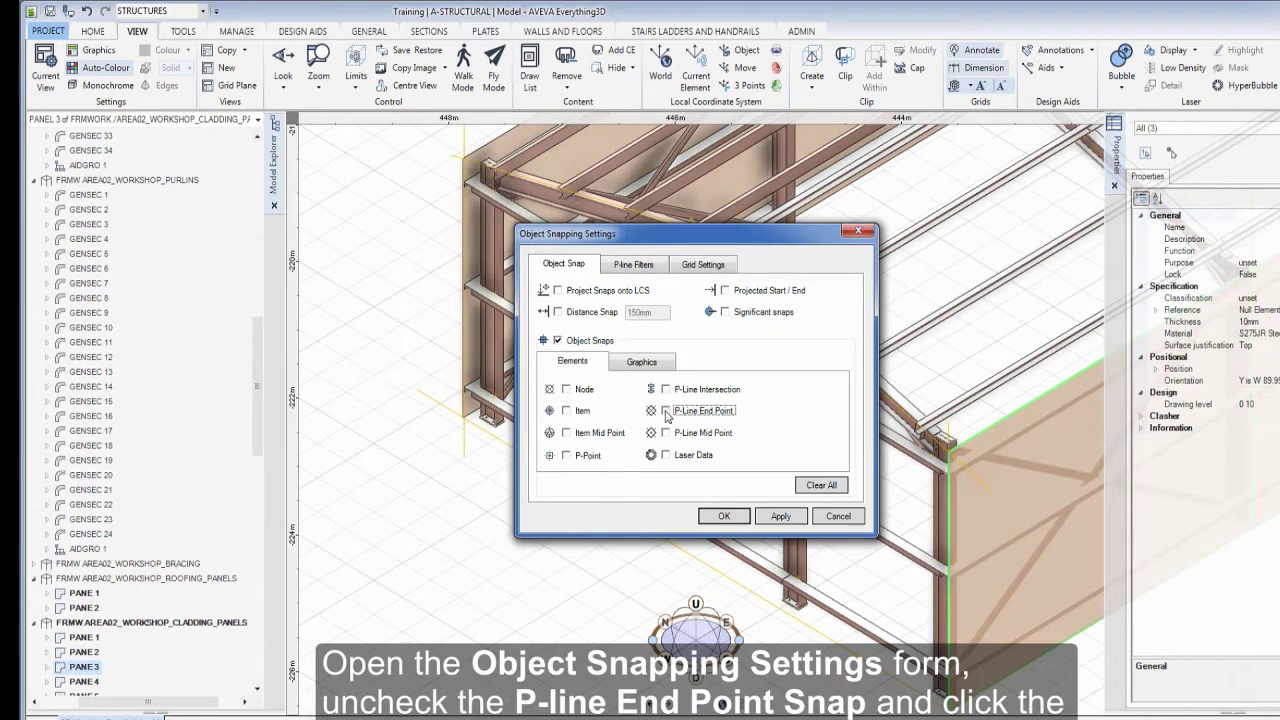
click(723, 516)
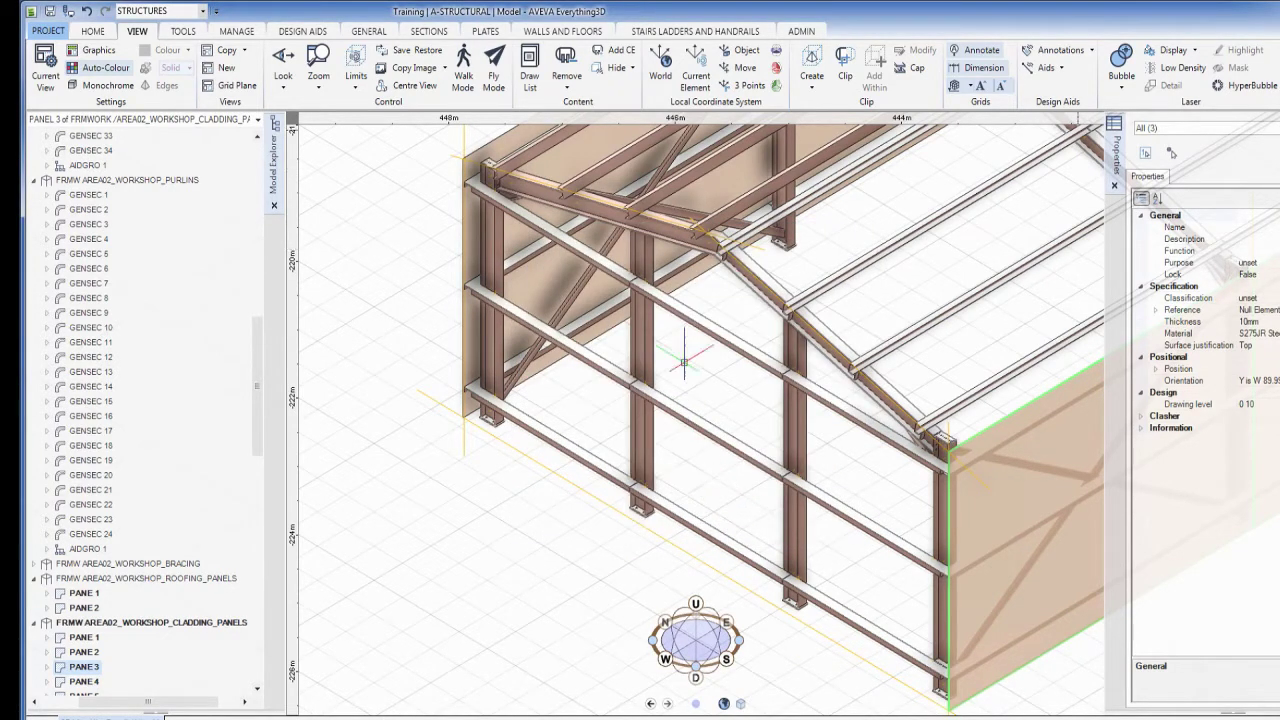
- Define a 3-point local coordinate system with origin at the column base and U-axis up the column
click(745, 89)
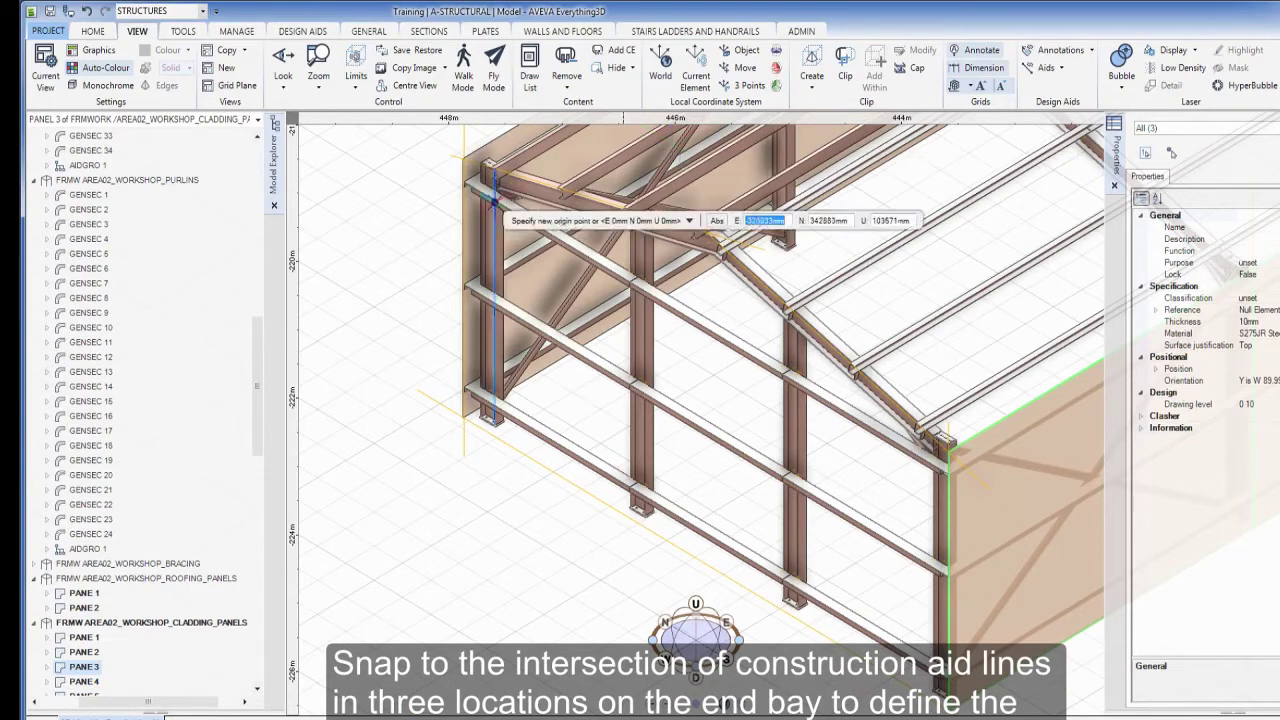
click(462, 414)
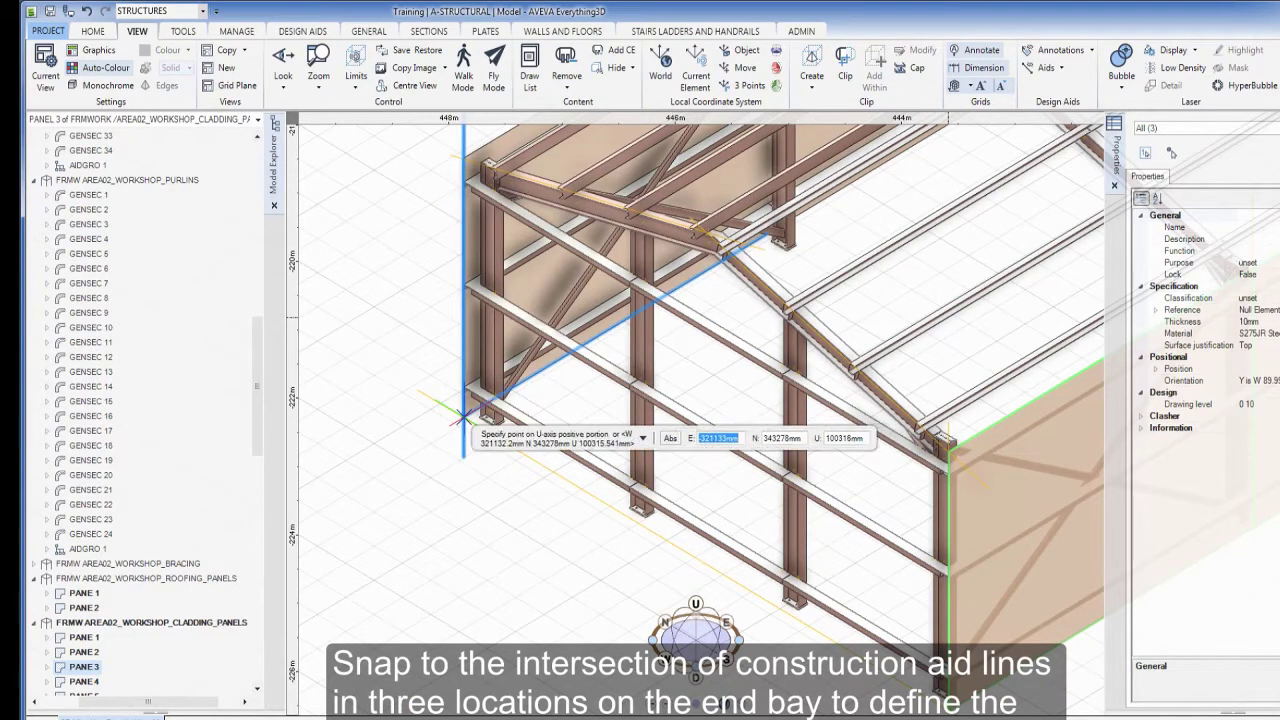
click(461, 158)
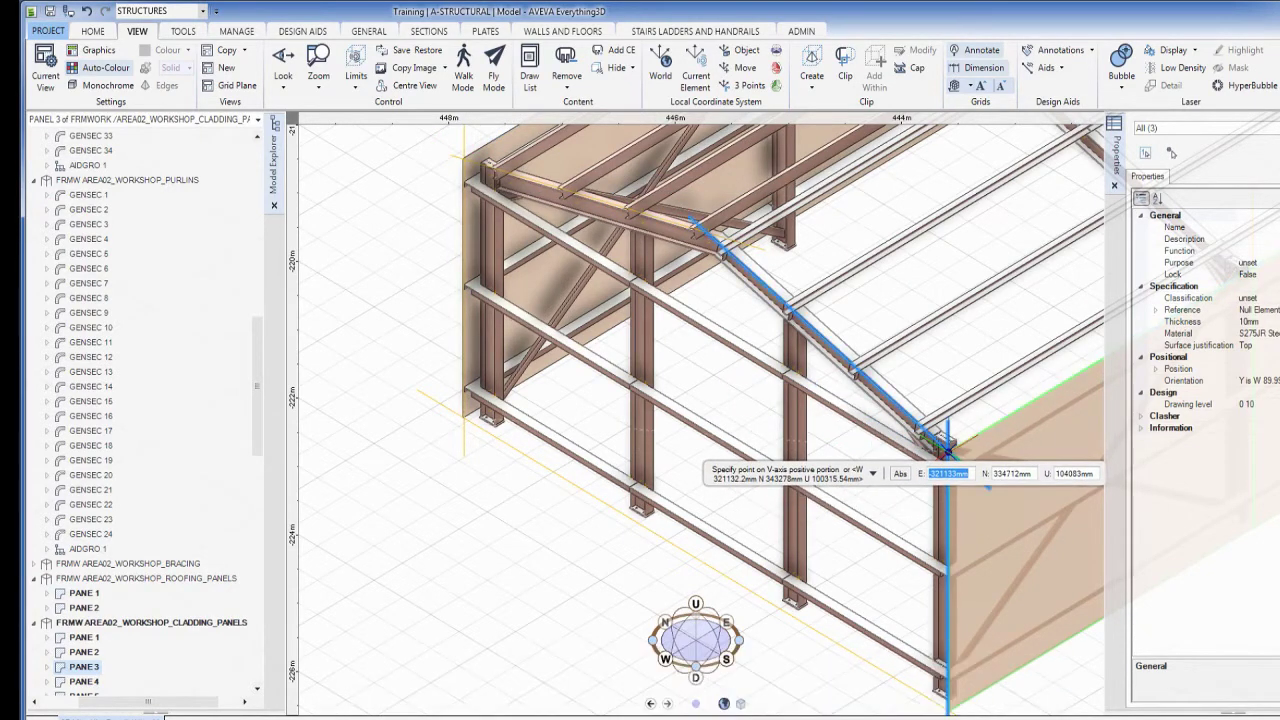
click(946, 452)
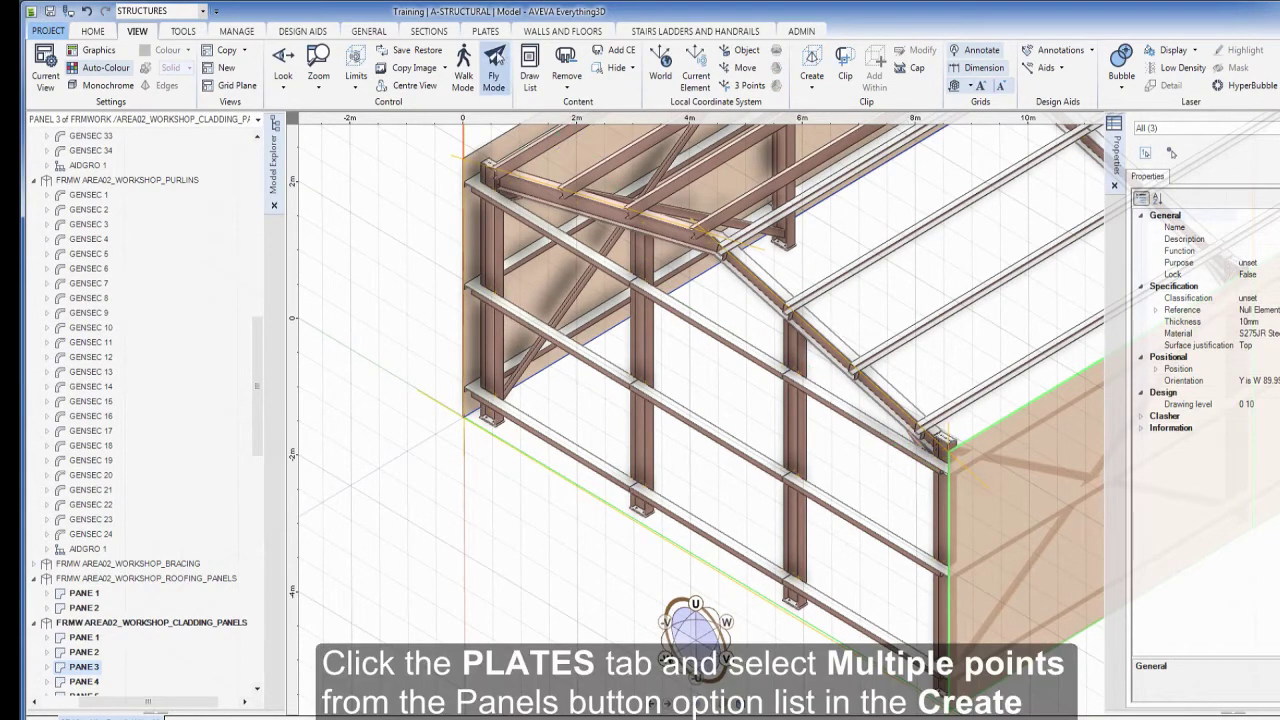
- Draw a five-vertex multi-point panel from the wall base, up the edge, to the ridge rafter and back down
click(485, 31)
click(117, 85)
click(137, 122)
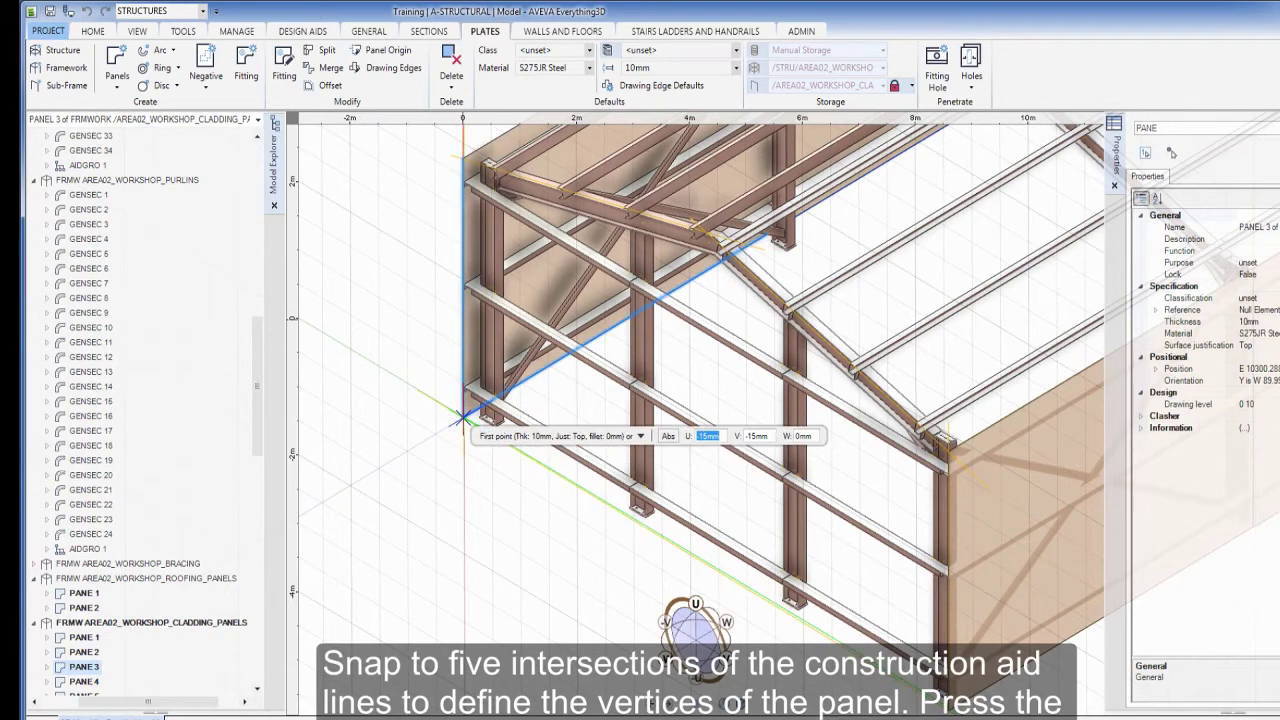
click(462, 418)
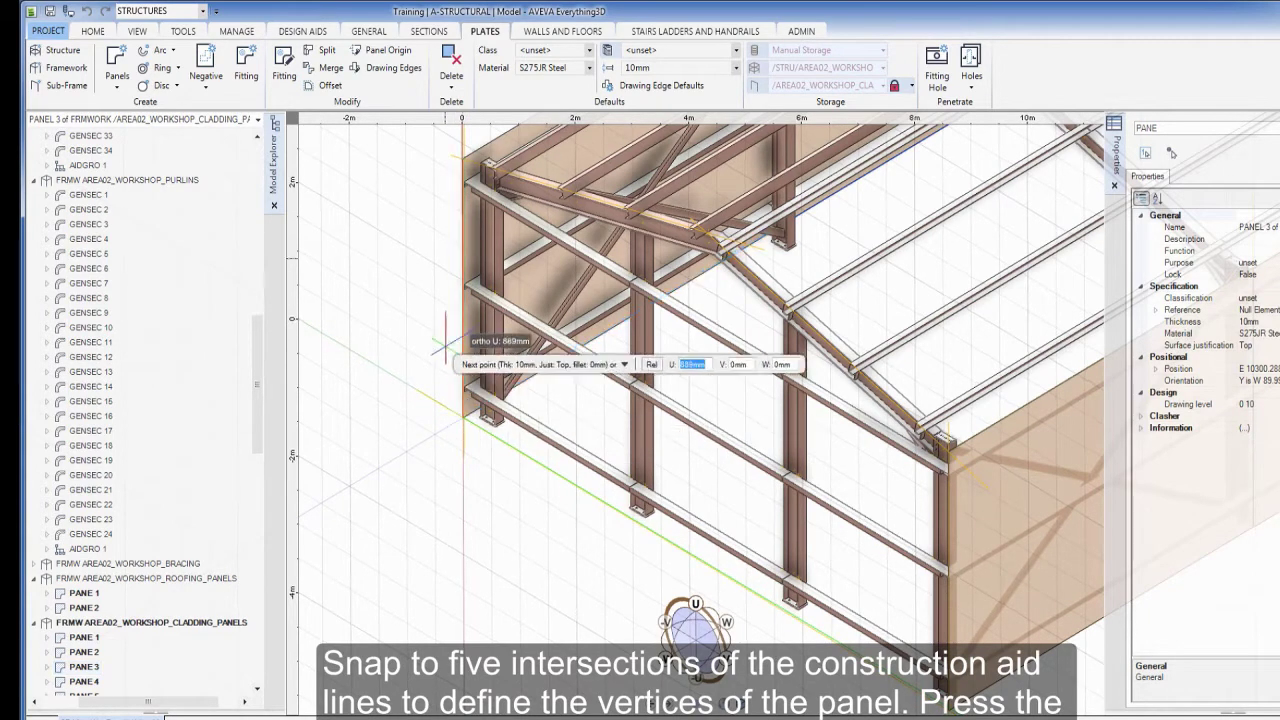
click(462, 152)
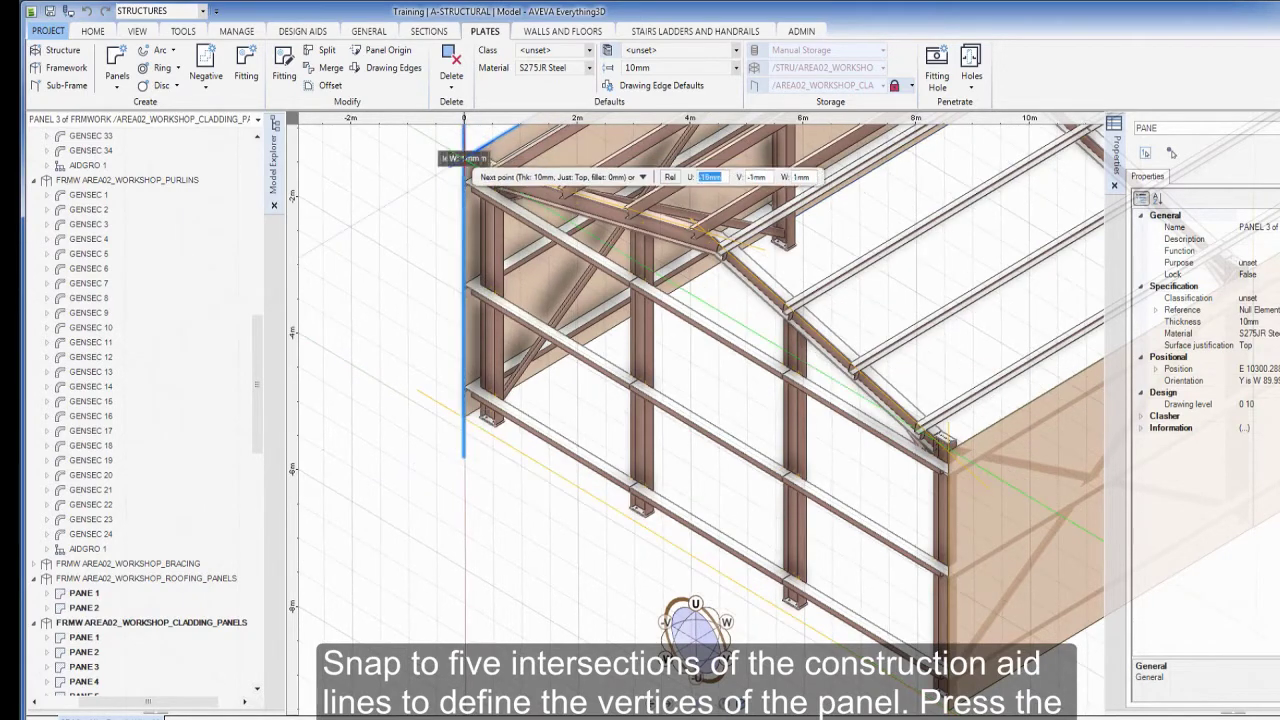
click(705, 230)
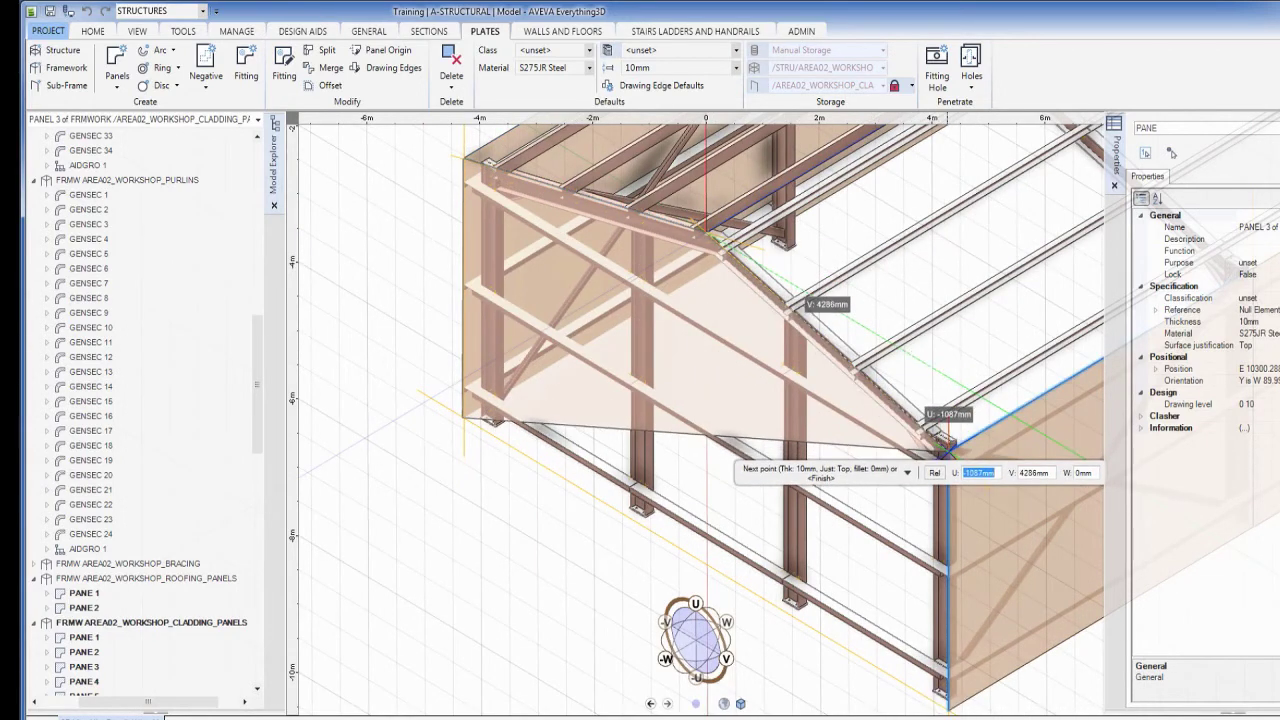
click(945, 444)
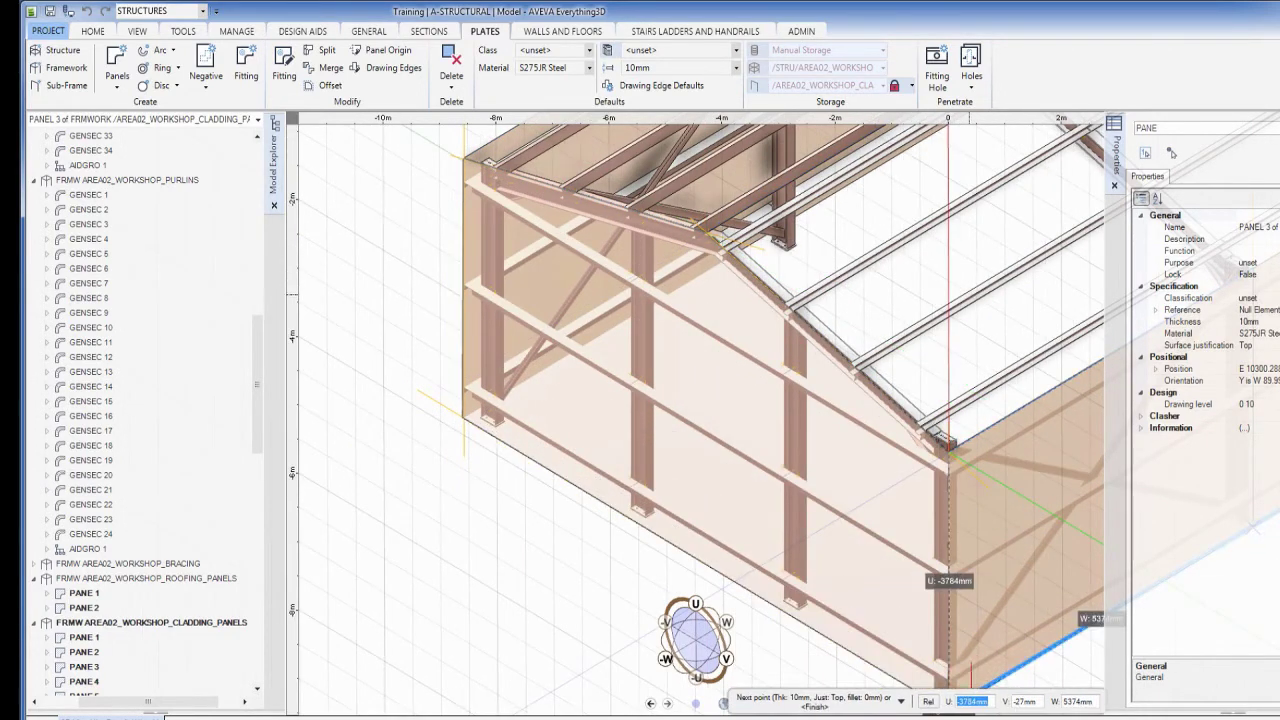
click(948, 712)
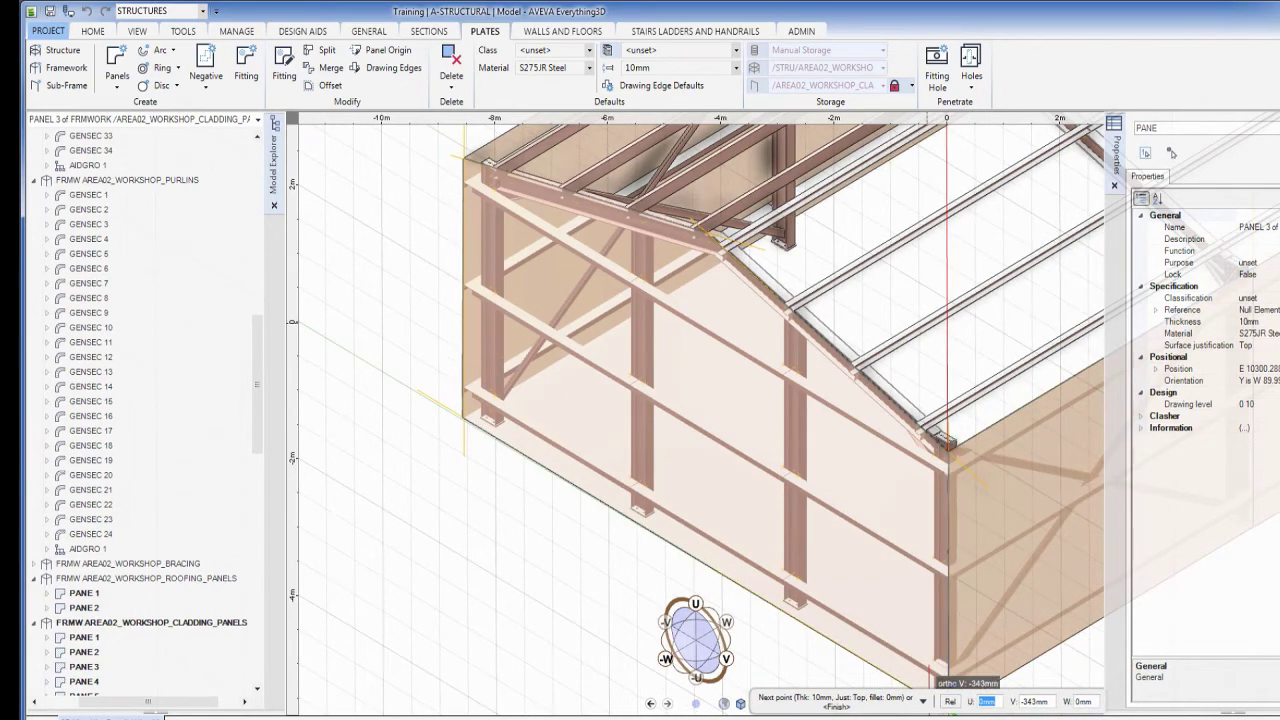
click(930, 700)
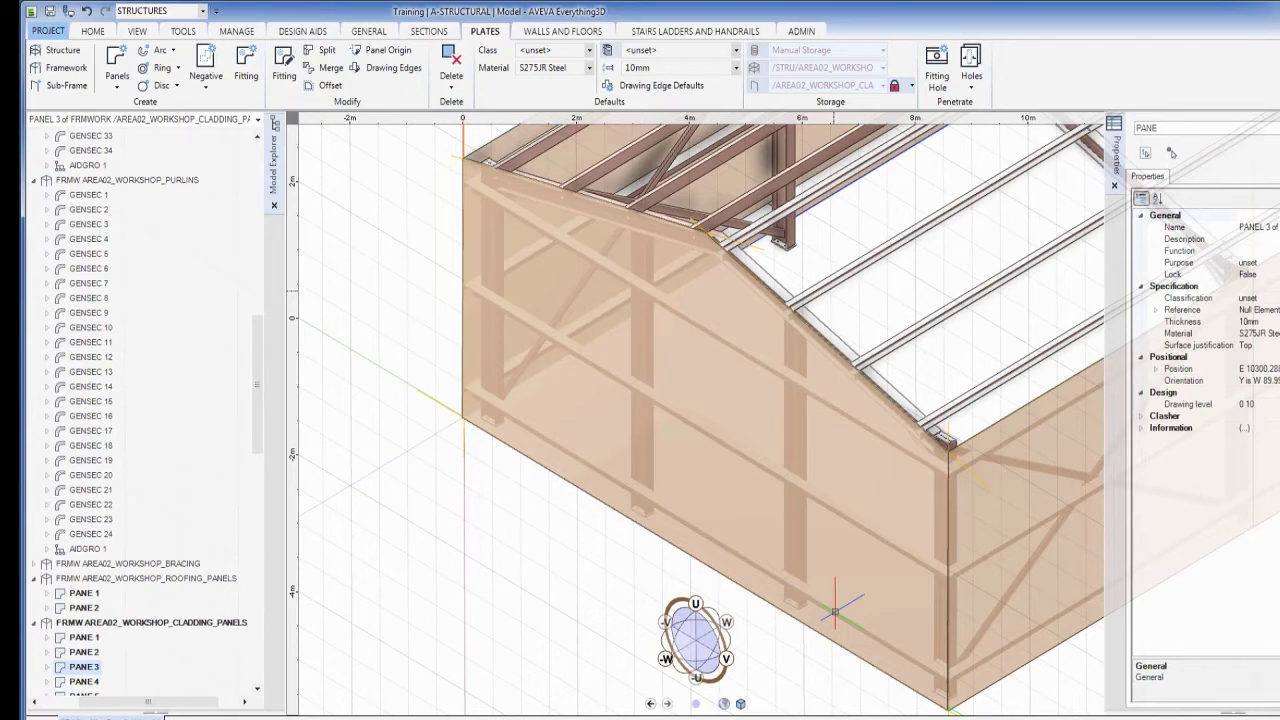
- Zoom to extents and view the workshop isometrically from the other end
click(137, 31)
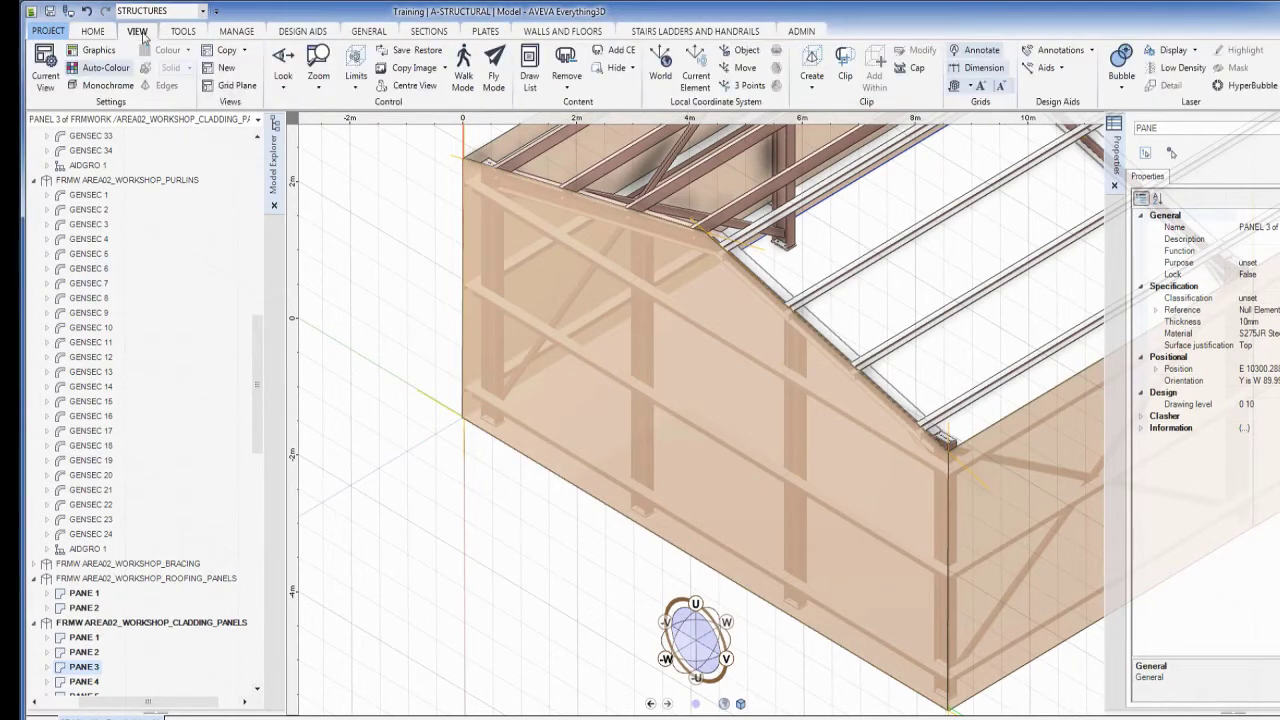
click(331, 92)
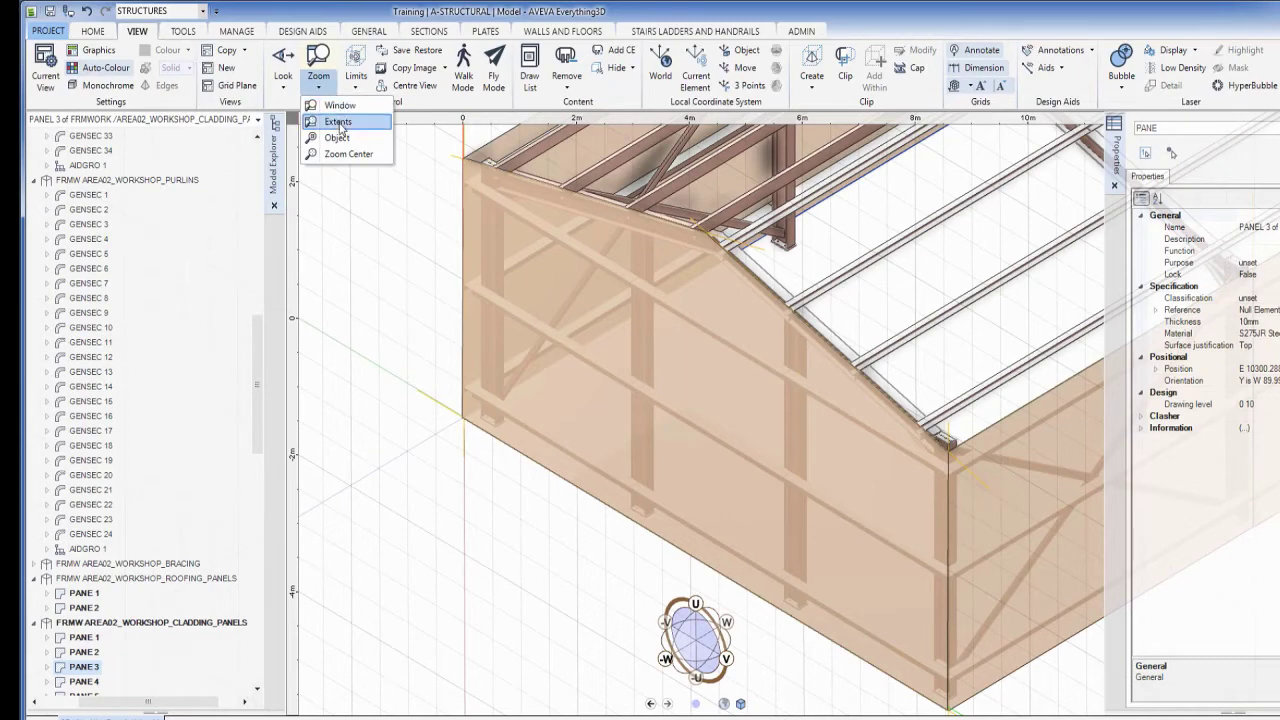
click(338, 122)
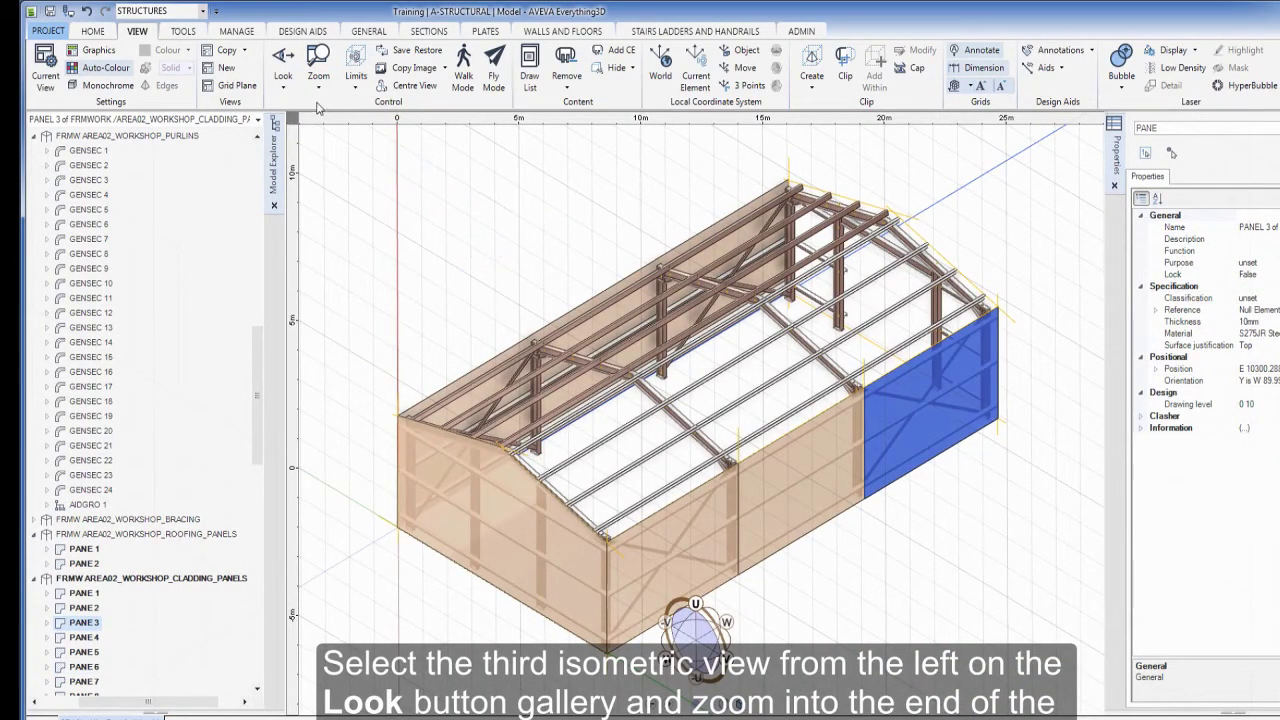
click(284, 95)
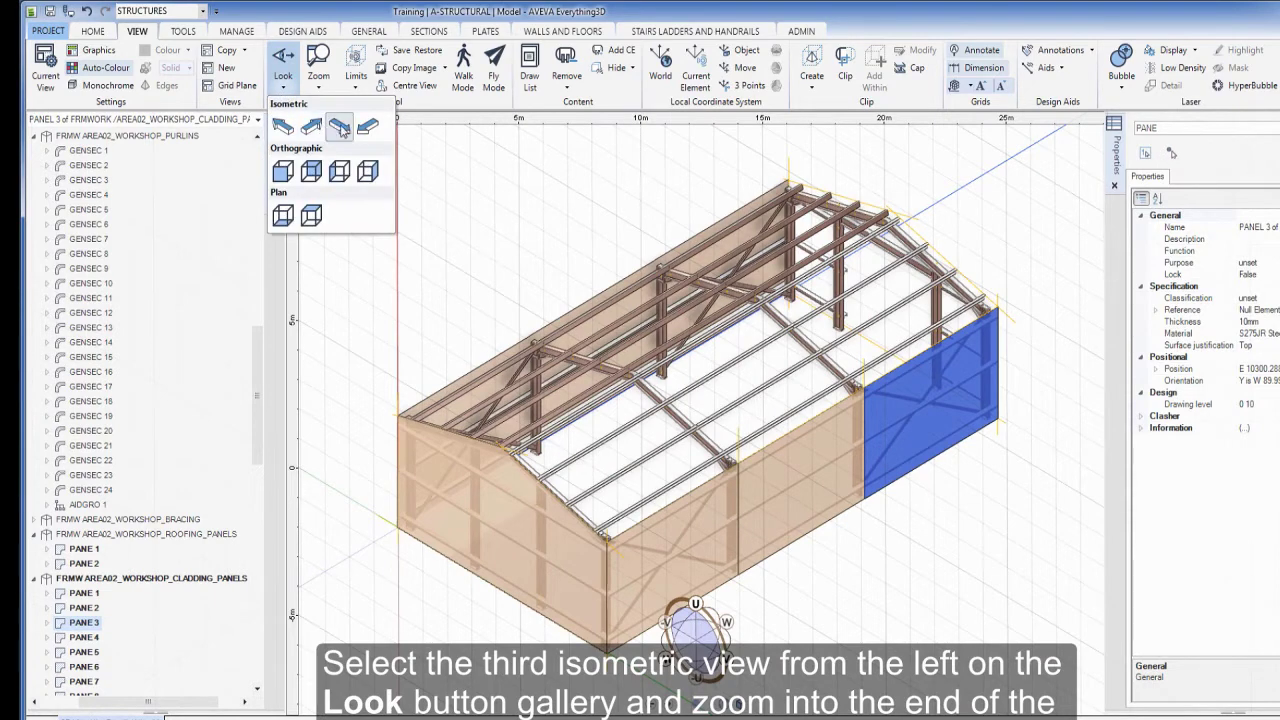
click(340, 127)
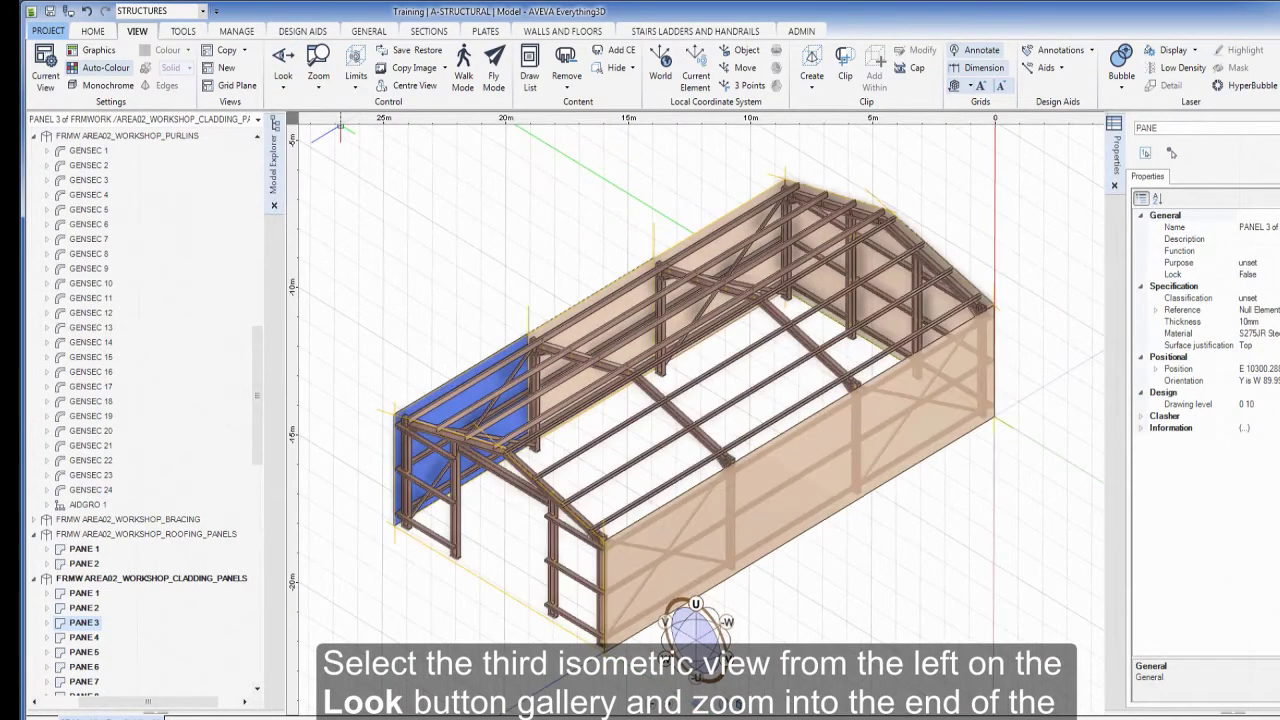
- Window-zoom onto the far end bay of the workshop
click(318, 86)
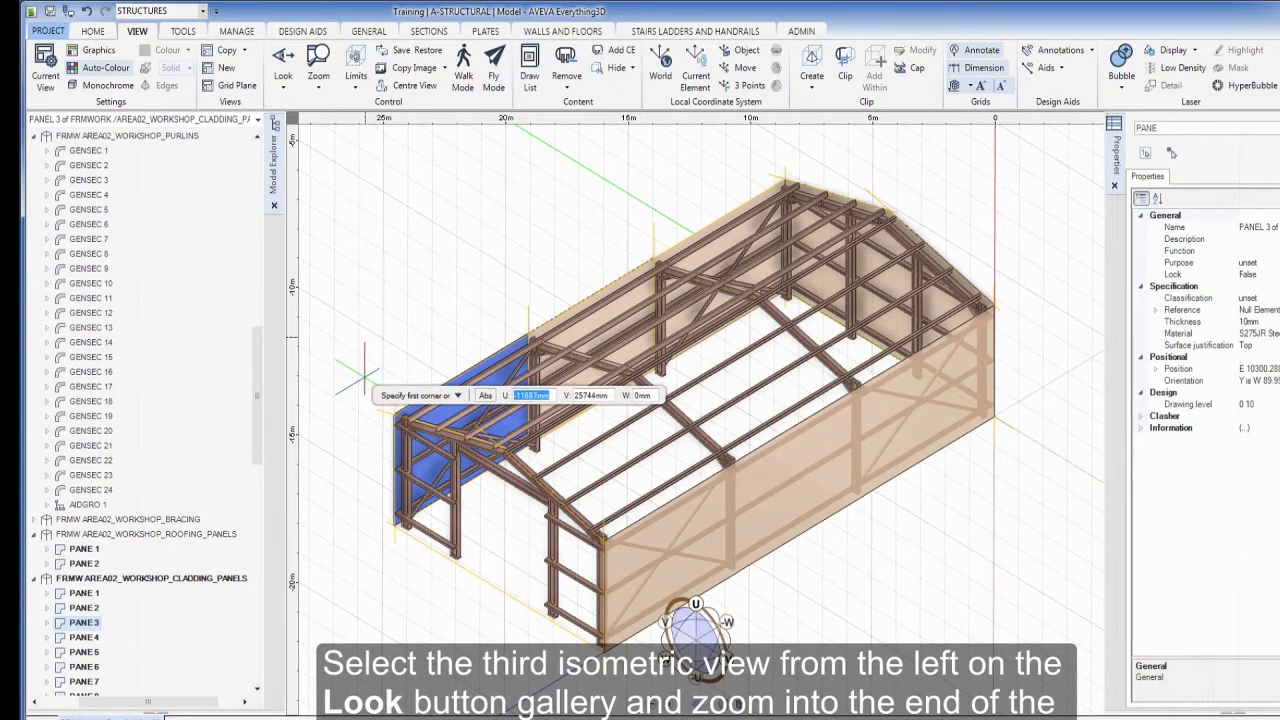
click(364, 376)
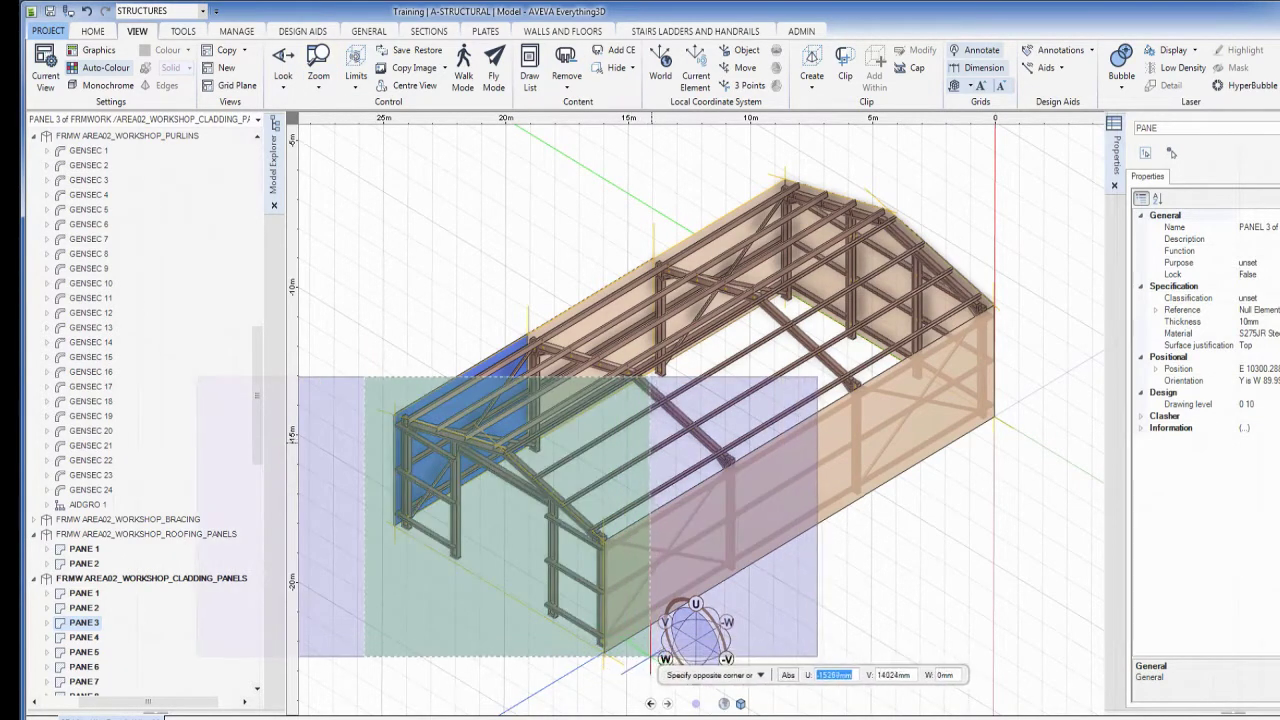
click(645, 663)
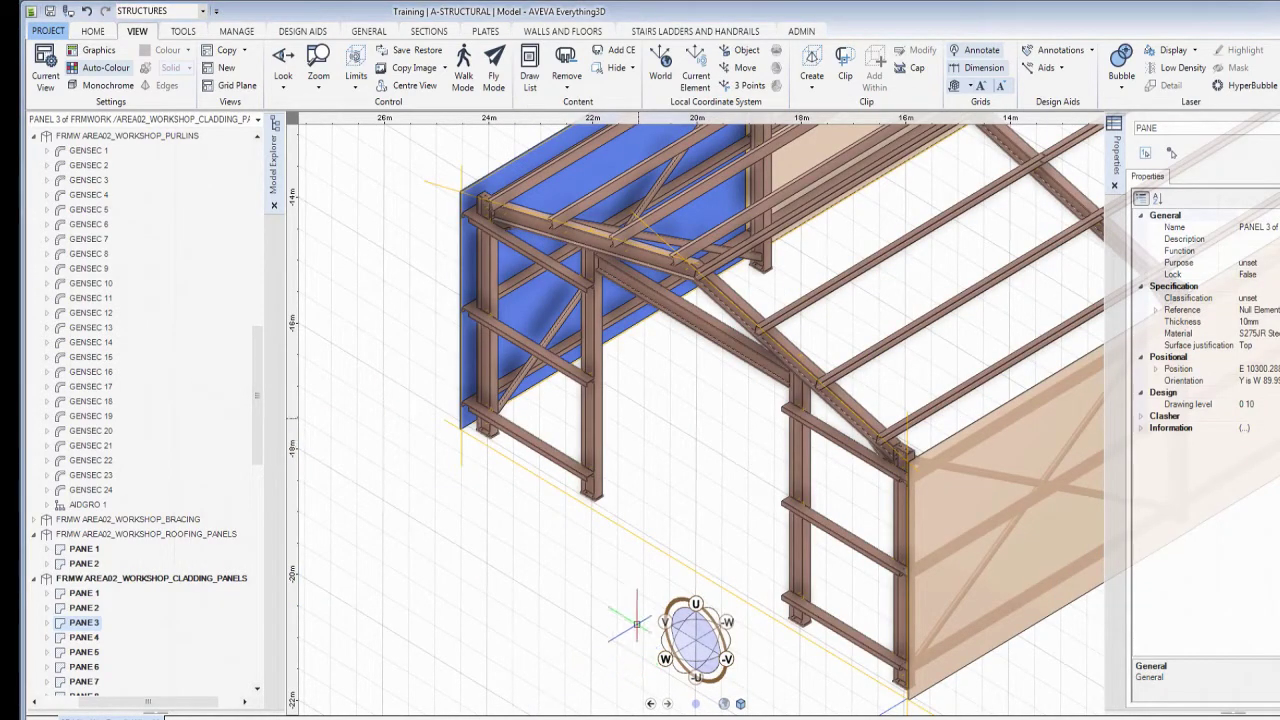
scroll(650, 600, down, 1)
scroll(650, 600, up, 1)
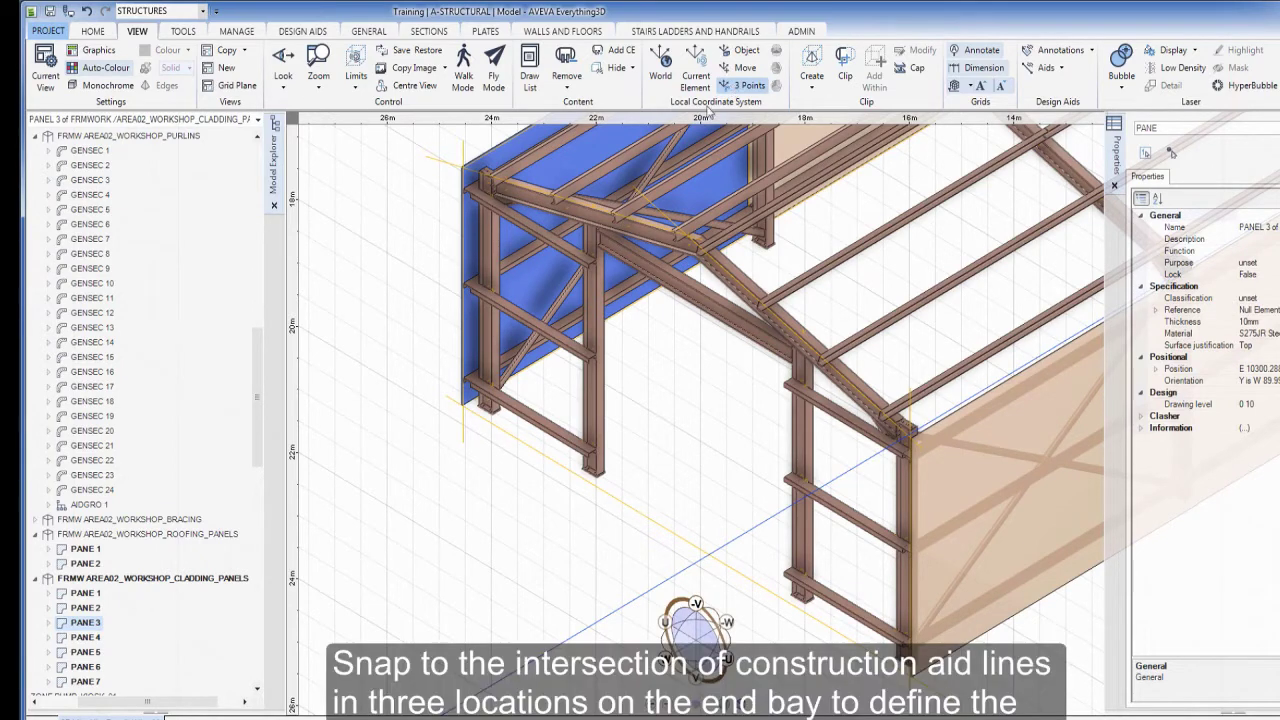
- Set a 3-point local coordinate system on the far end bay, origin at its base intersection
click(735, 86)
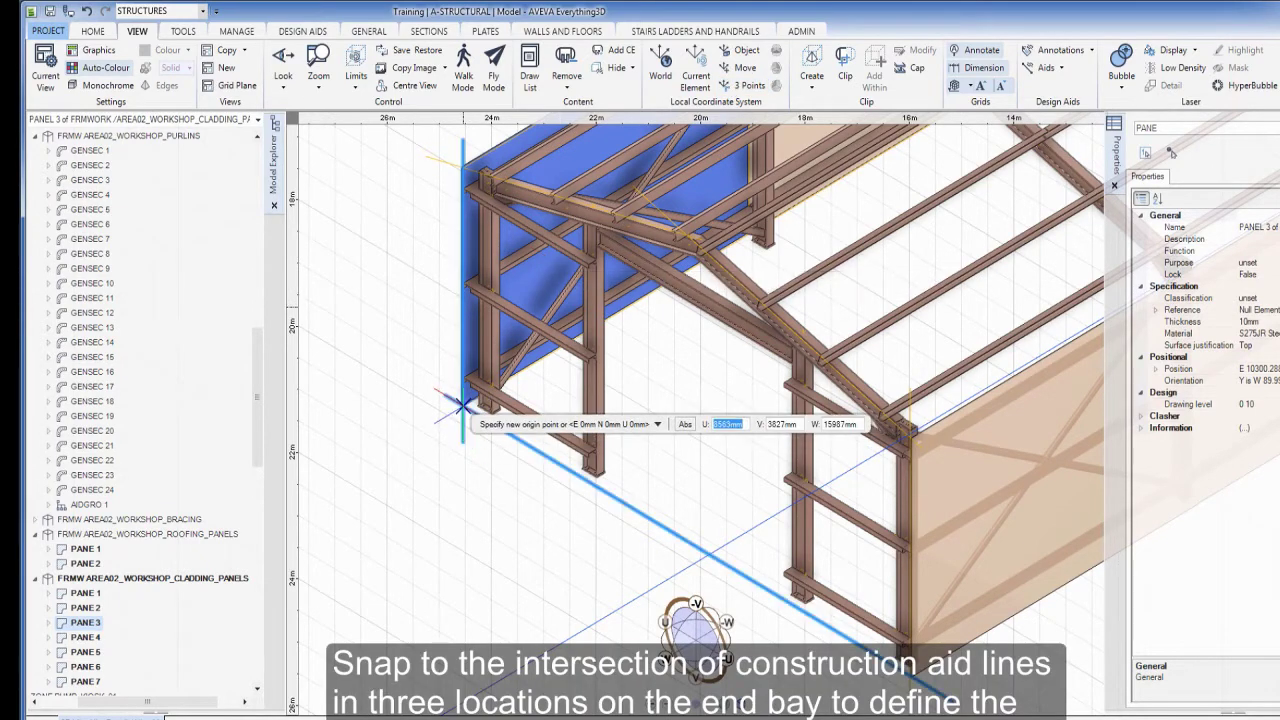
click(461, 405)
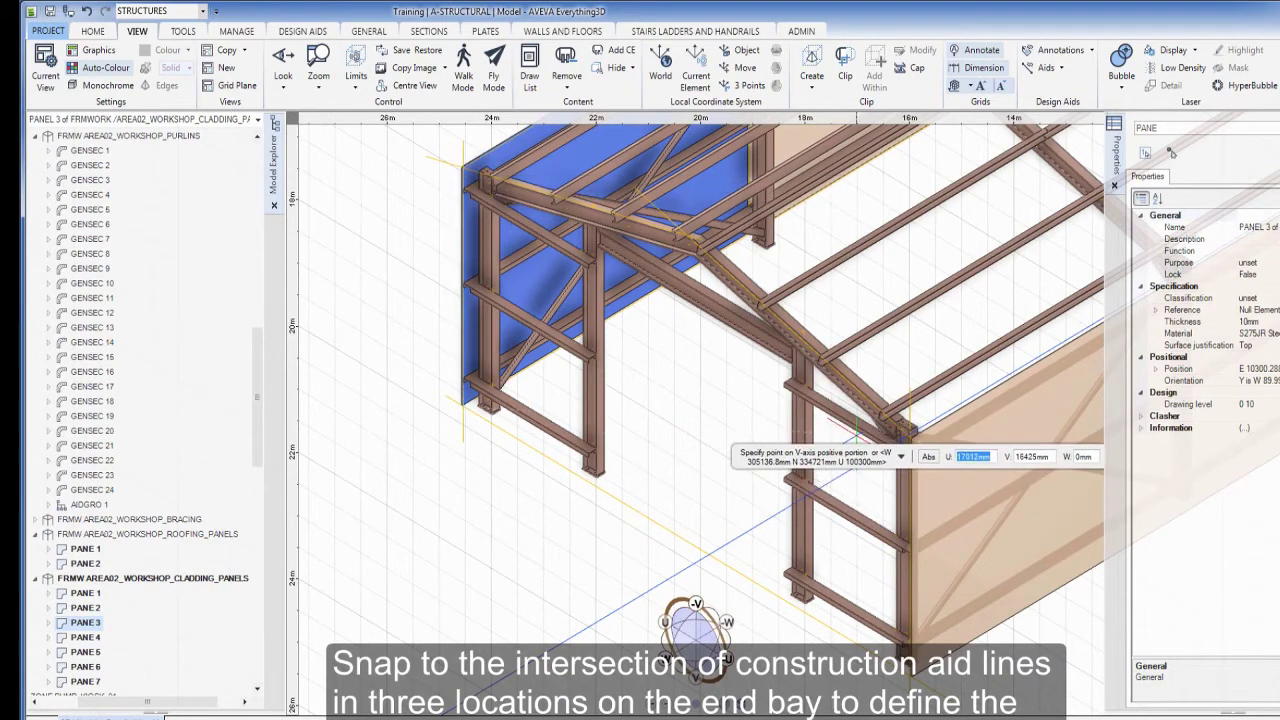
click(909, 434)
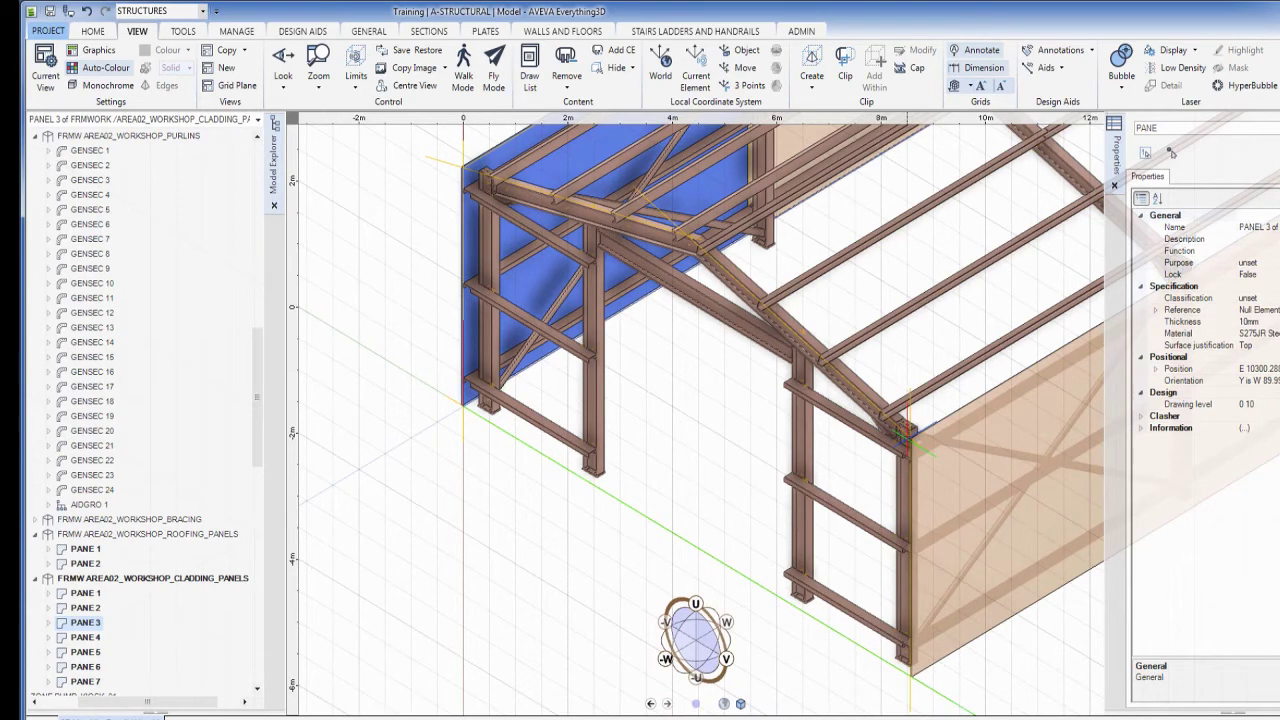
- Start a multi-point panel with vertices at the lower and top construction-aid intersections
click(485, 31)
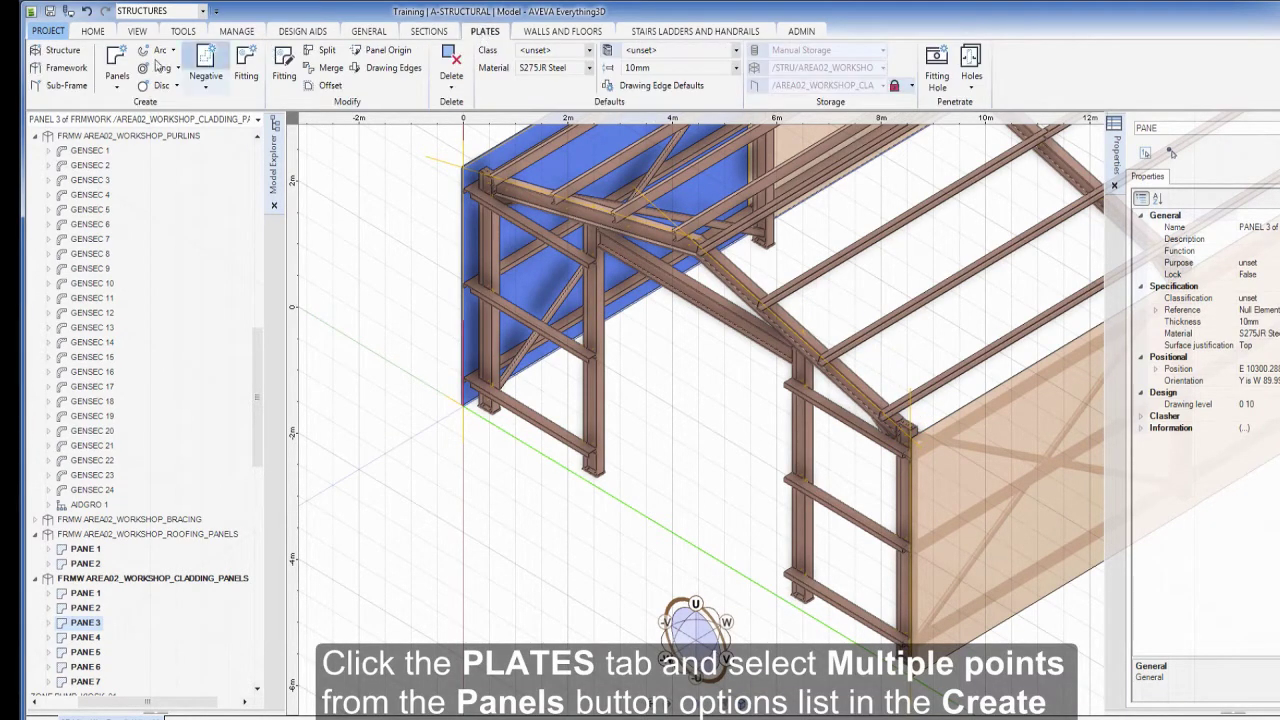
click(113, 88)
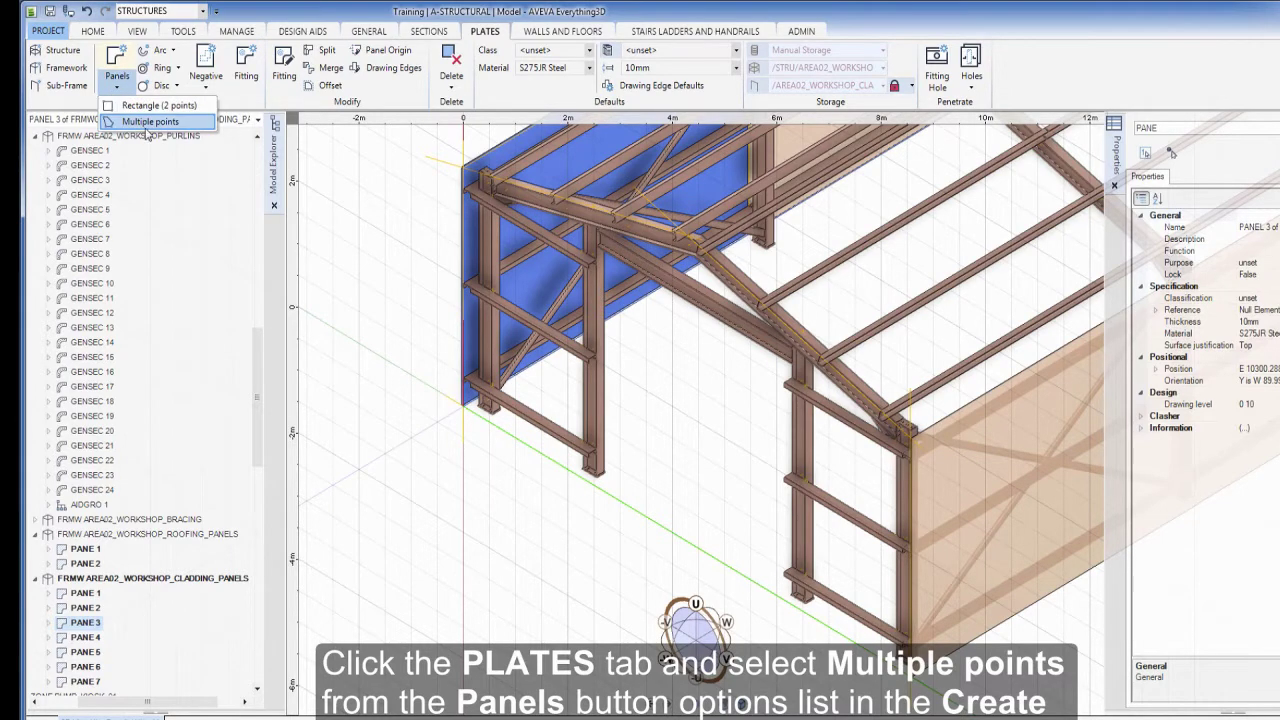
click(148, 121)
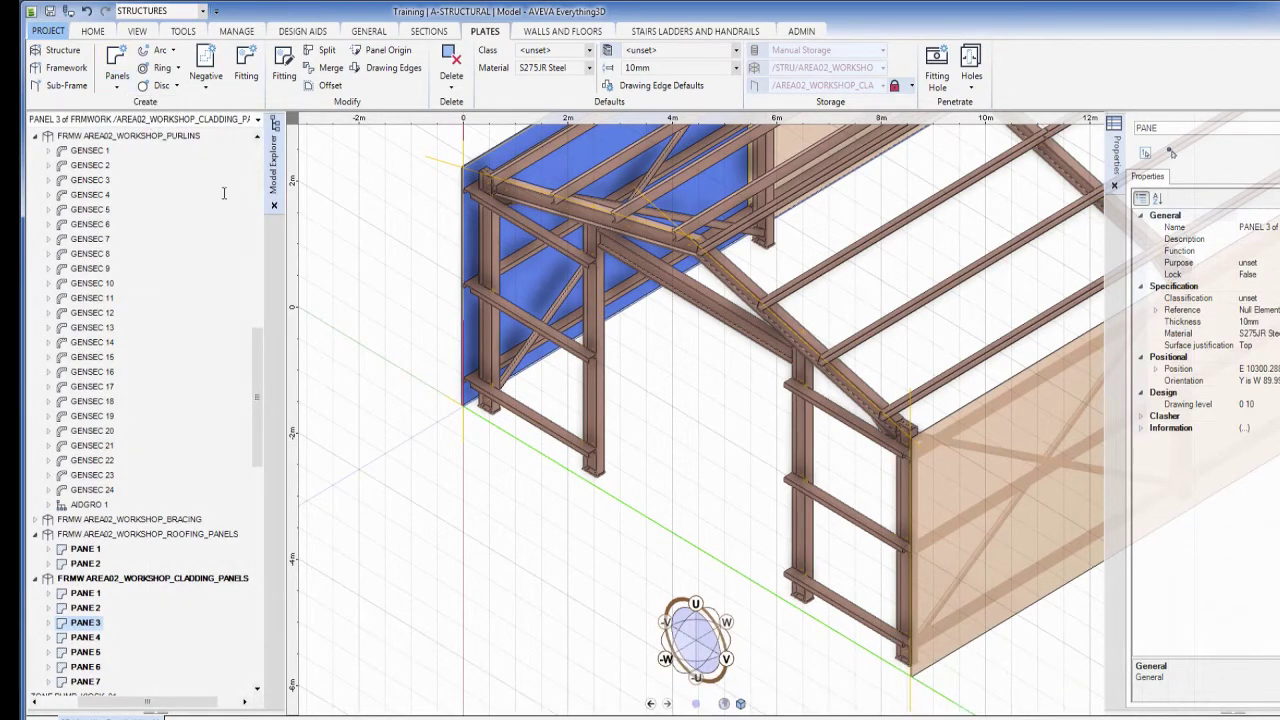
click(462, 405)
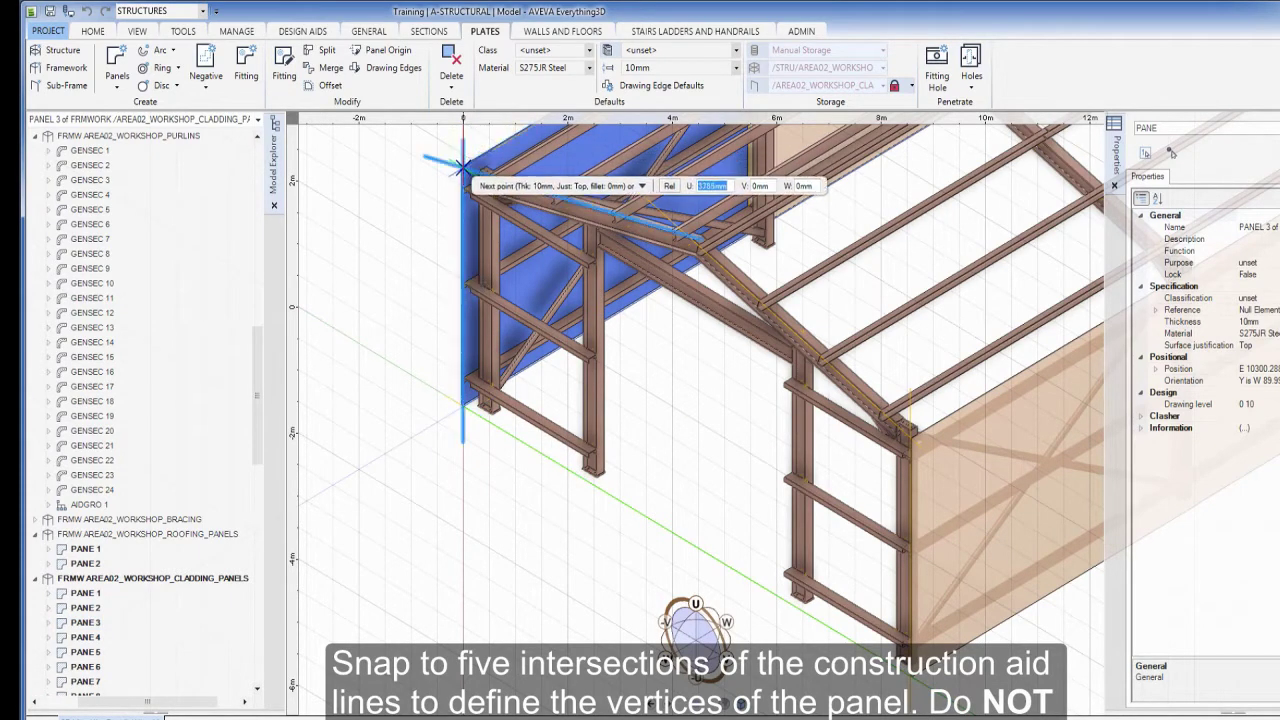
click(462, 166)
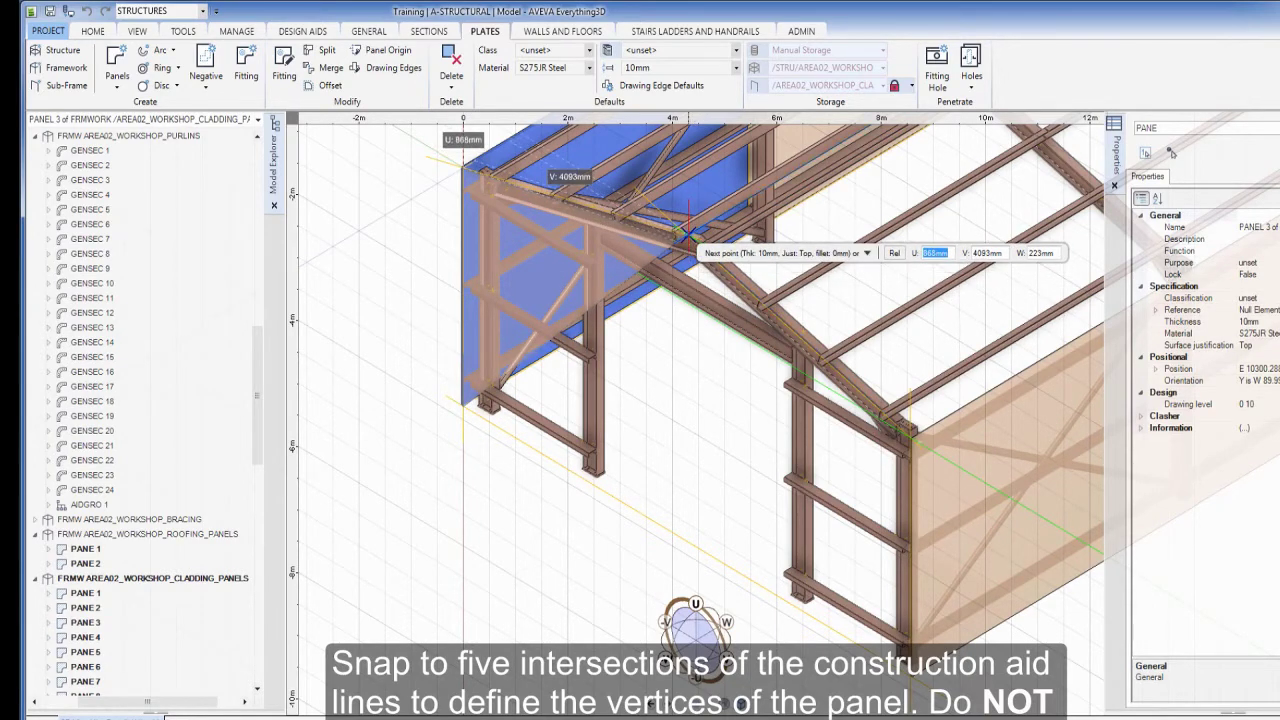
- Pan out to see the whole end wall and bring up the object snapping settings
scroll(686, 230, up, 5)
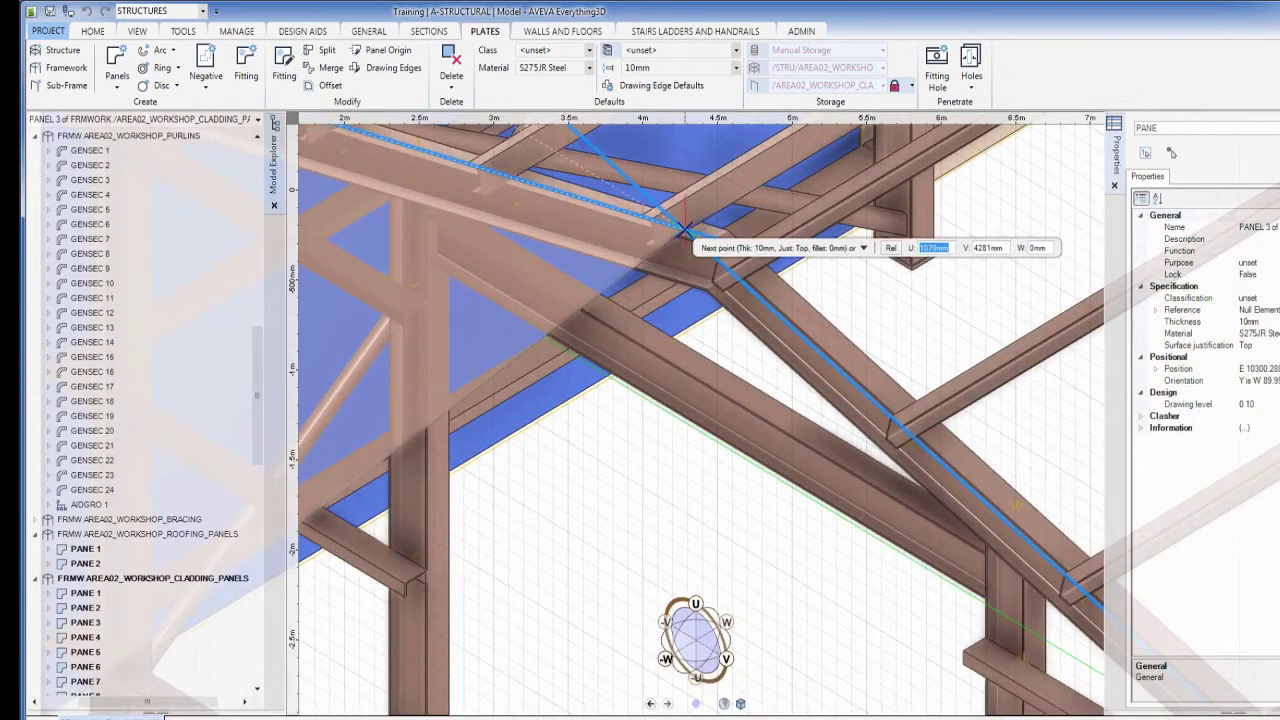
scroll(686, 230, down, 5)
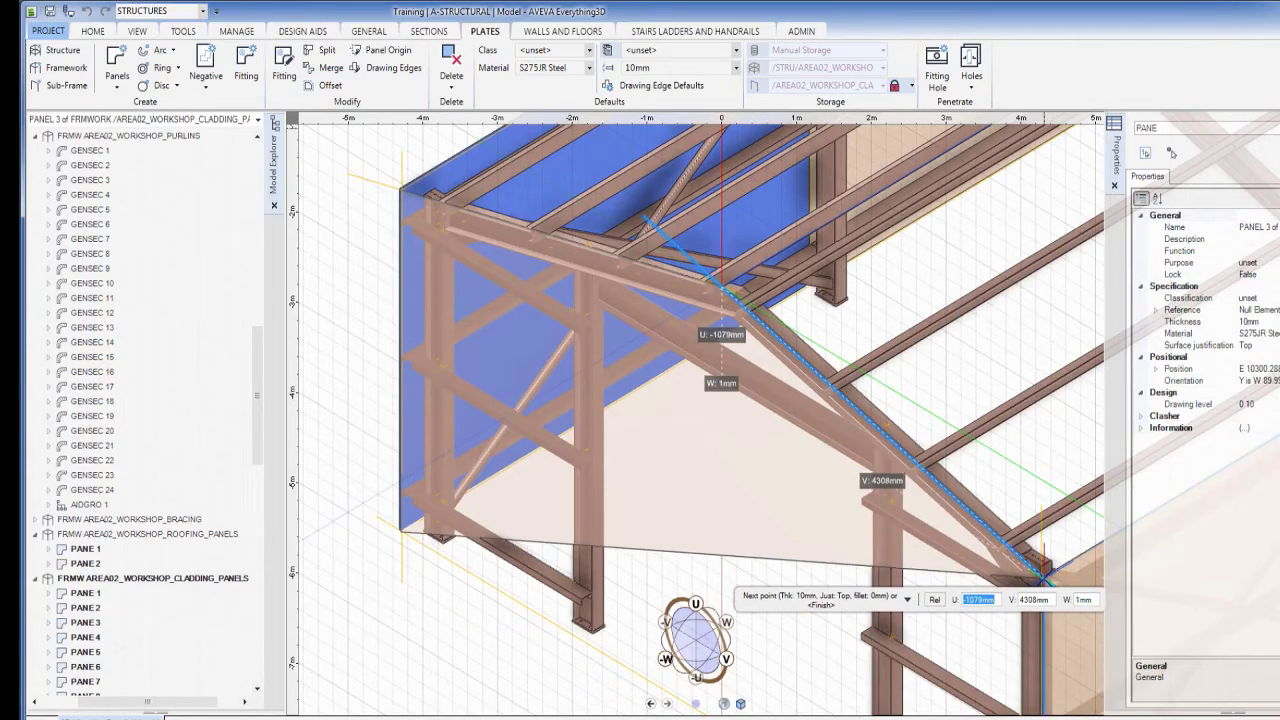
scroll(1042, 578, down, 3)
middle_drag(800, 420, 898, 372)
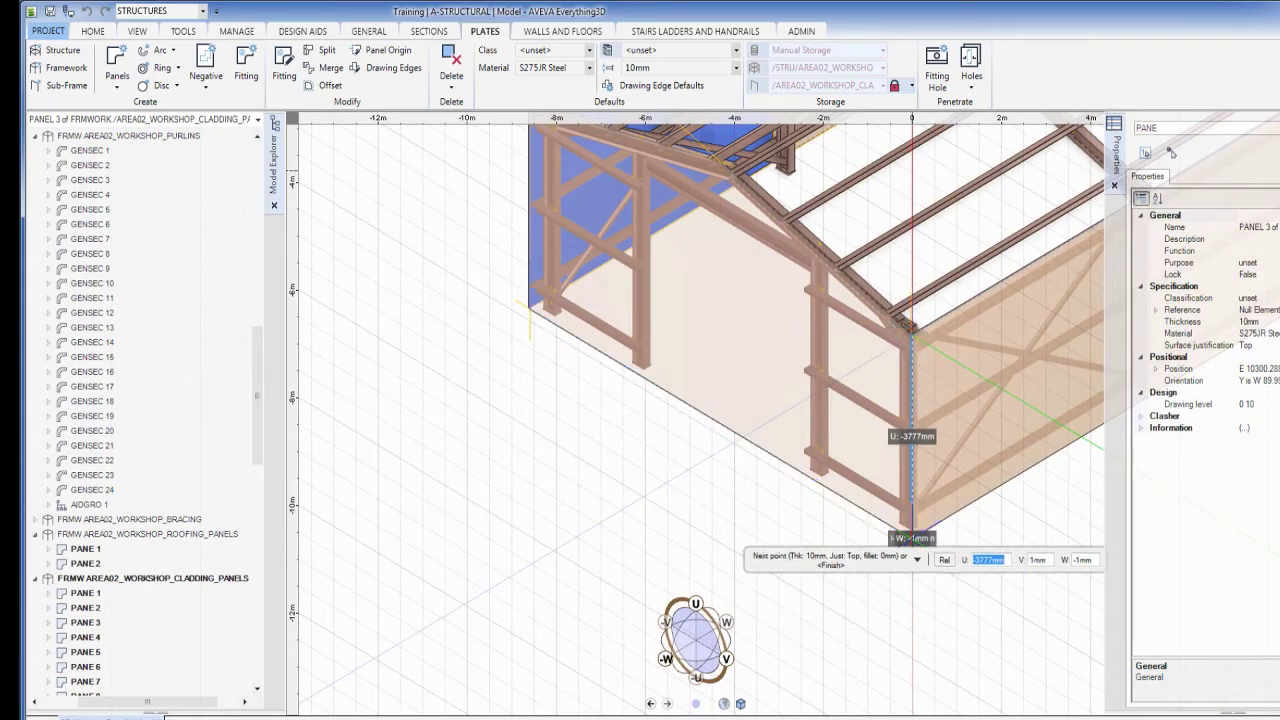
scroll(797, 487, up, 4)
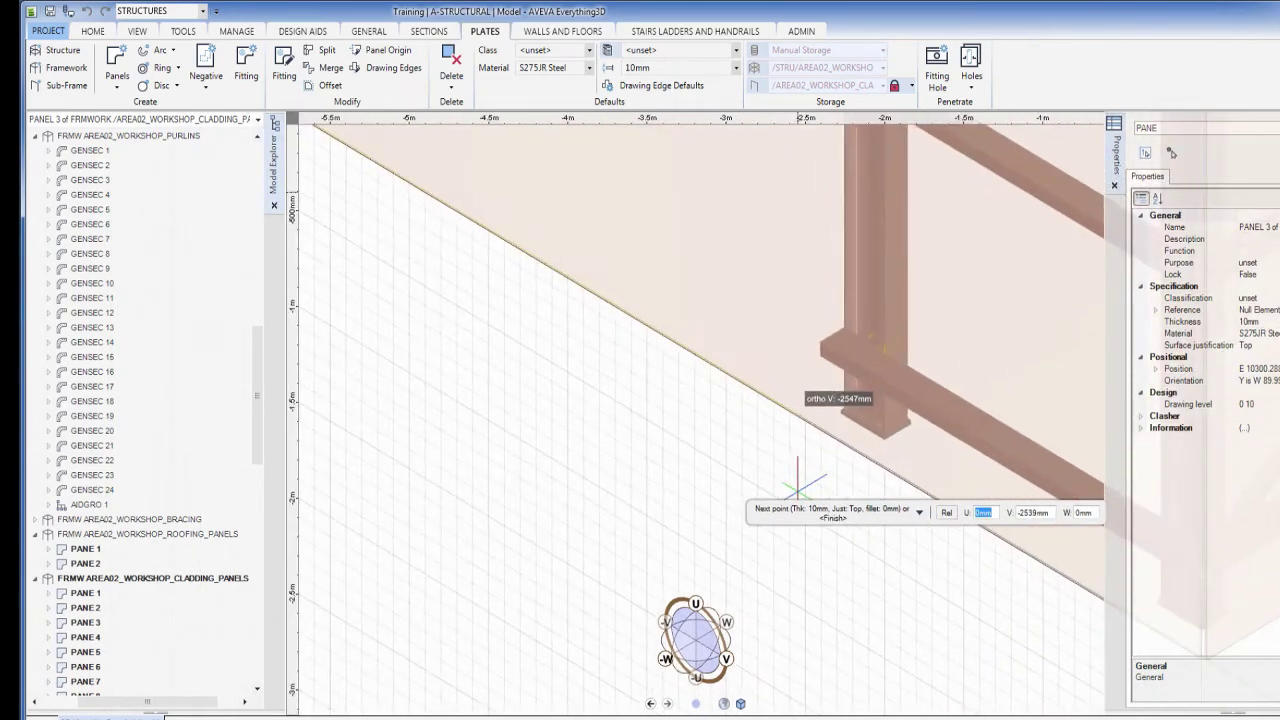
click(799, 488)
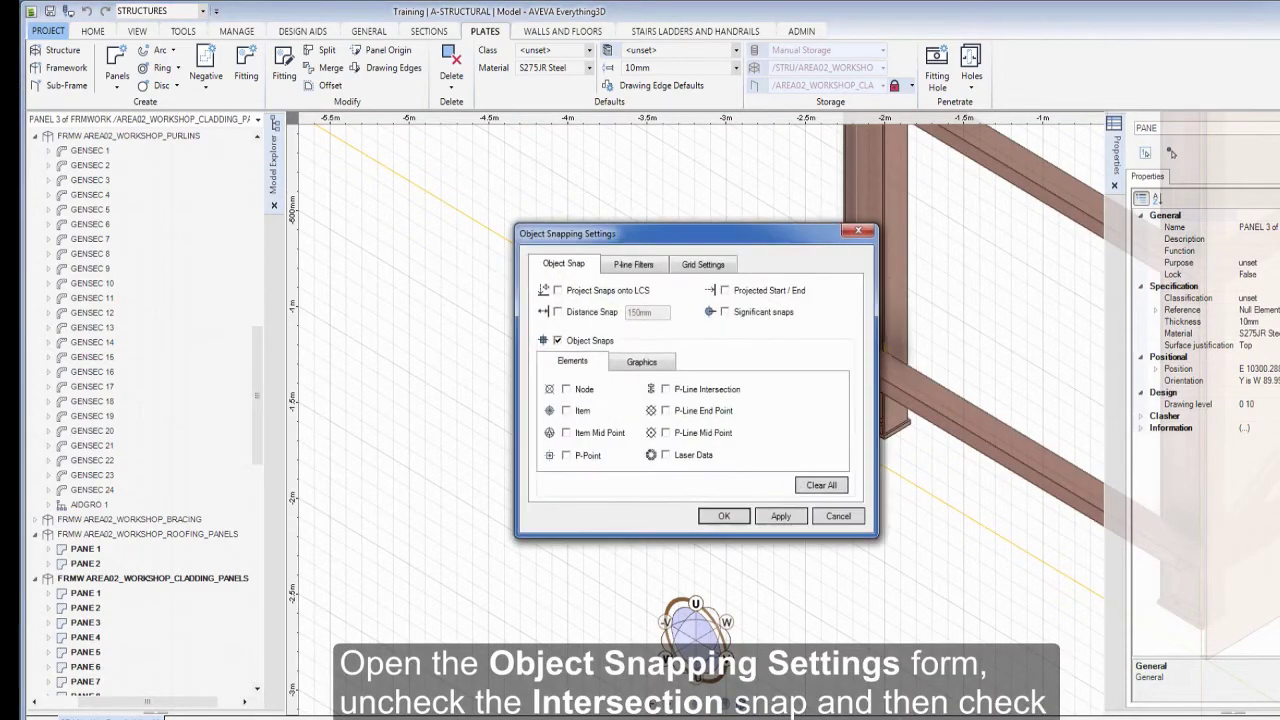
- Turn on P-Line End Point snapping and make LTOP, LBOT, RBOT and RTOP p-lines visible
click(641, 363)
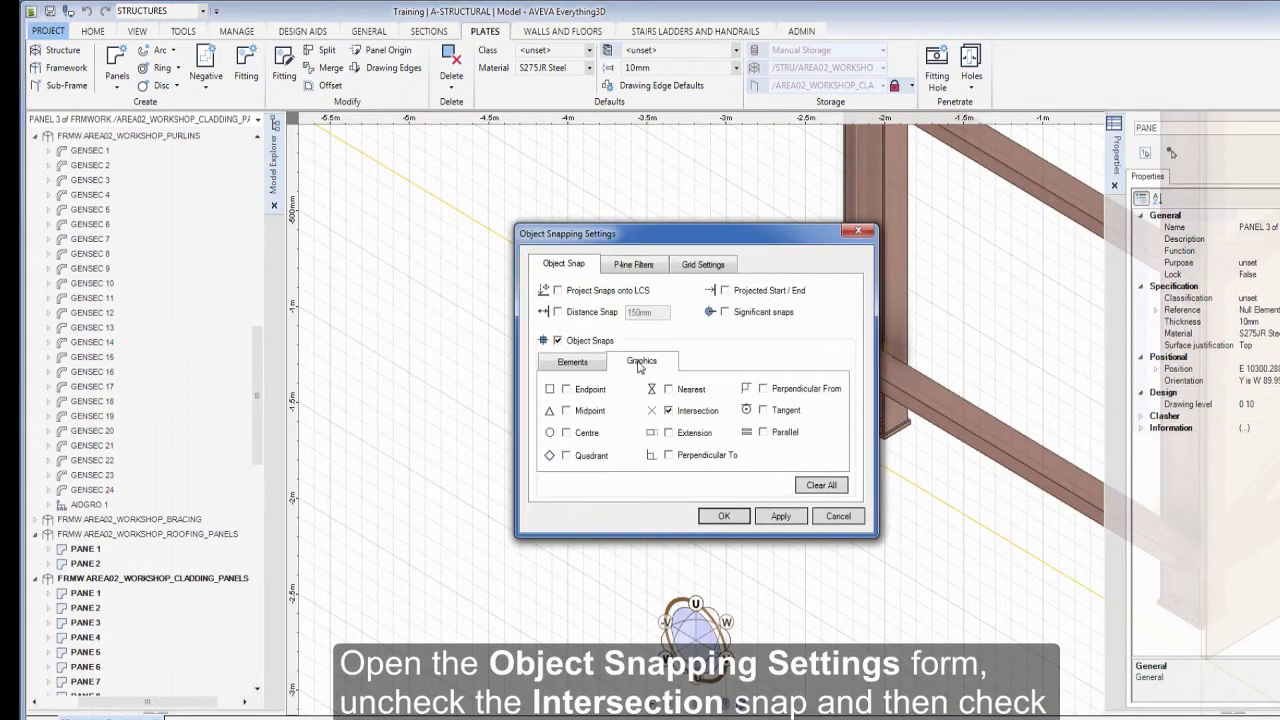
click(578, 366)
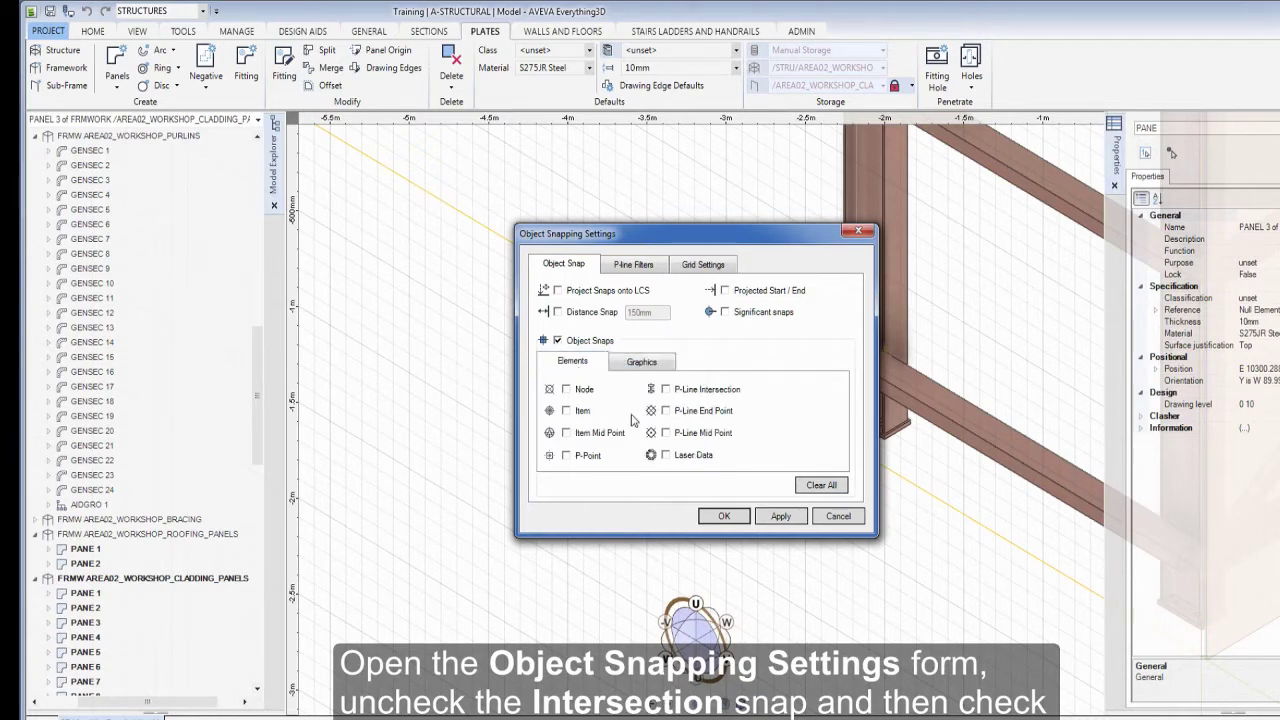
click(667, 411)
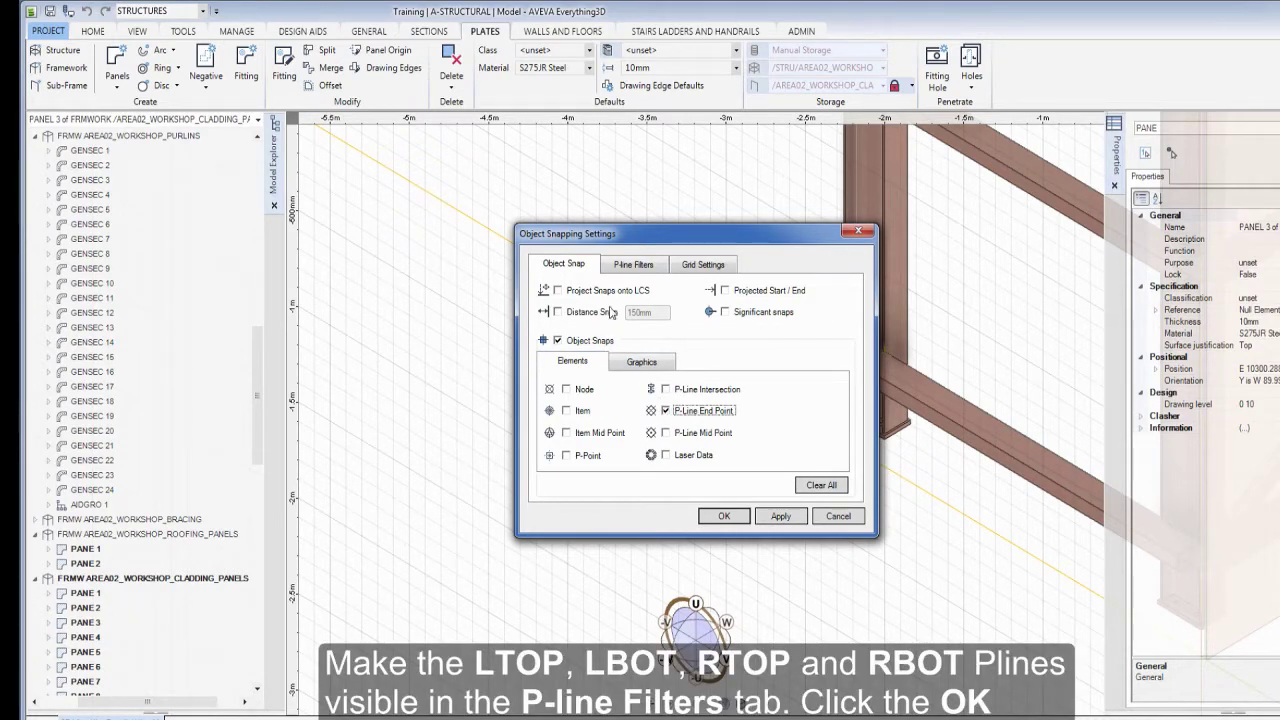
click(626, 267)
click(802, 410)
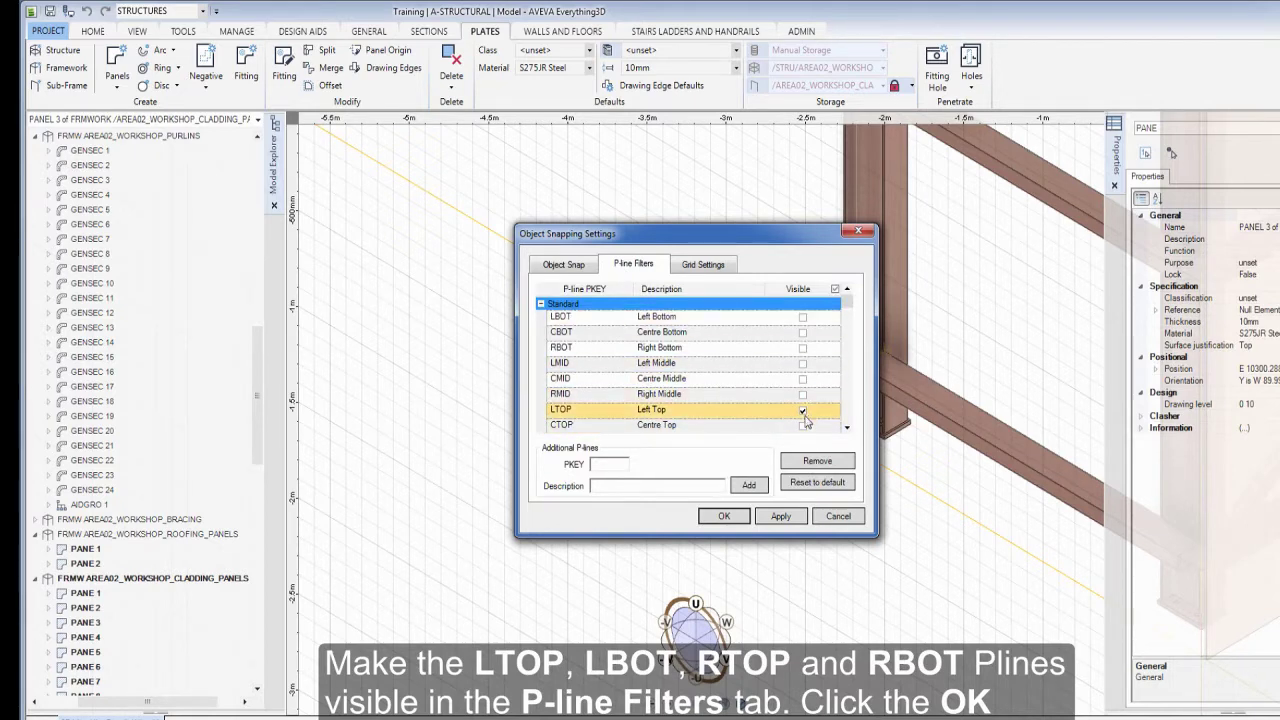
click(803, 318)
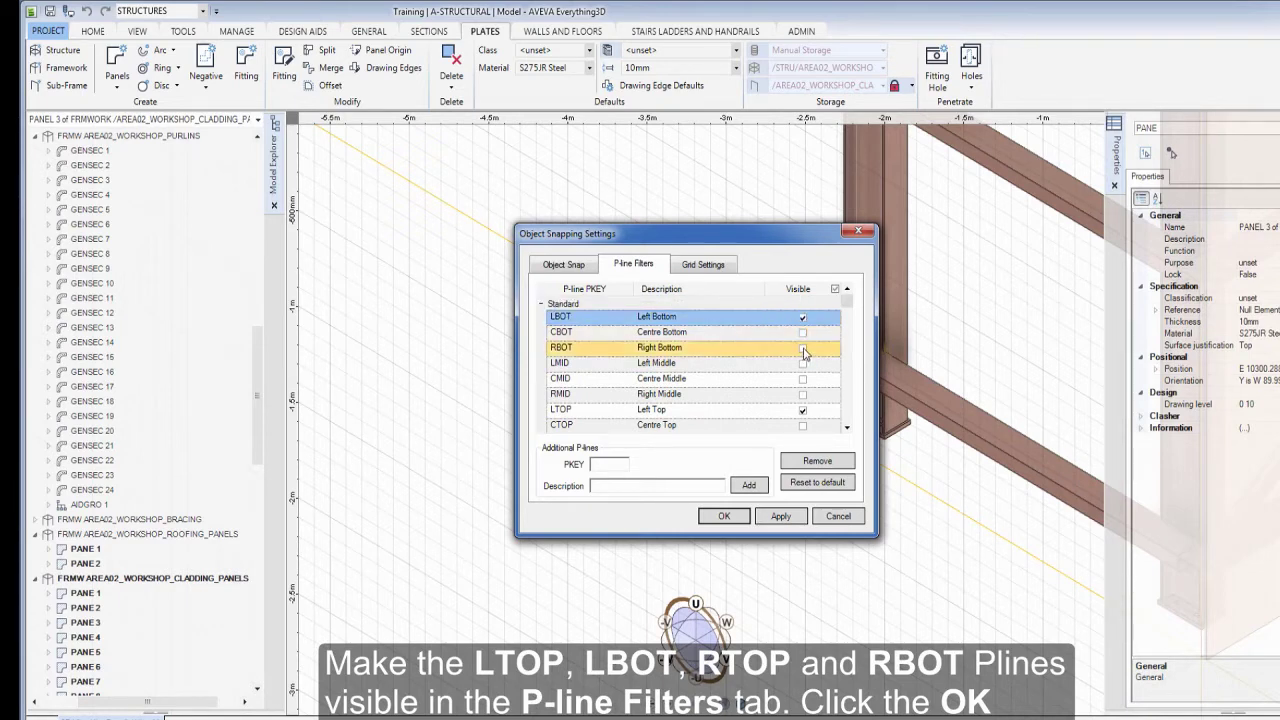
click(803, 349)
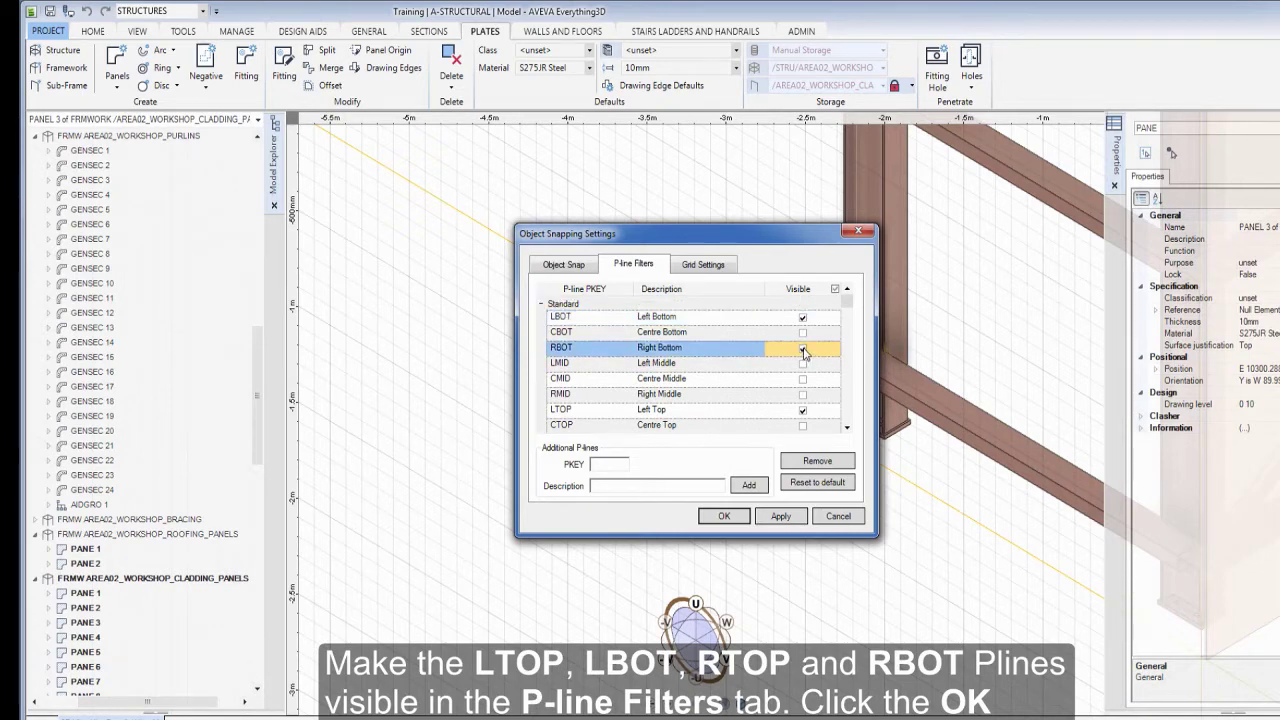
click(846, 428)
click(846, 428)
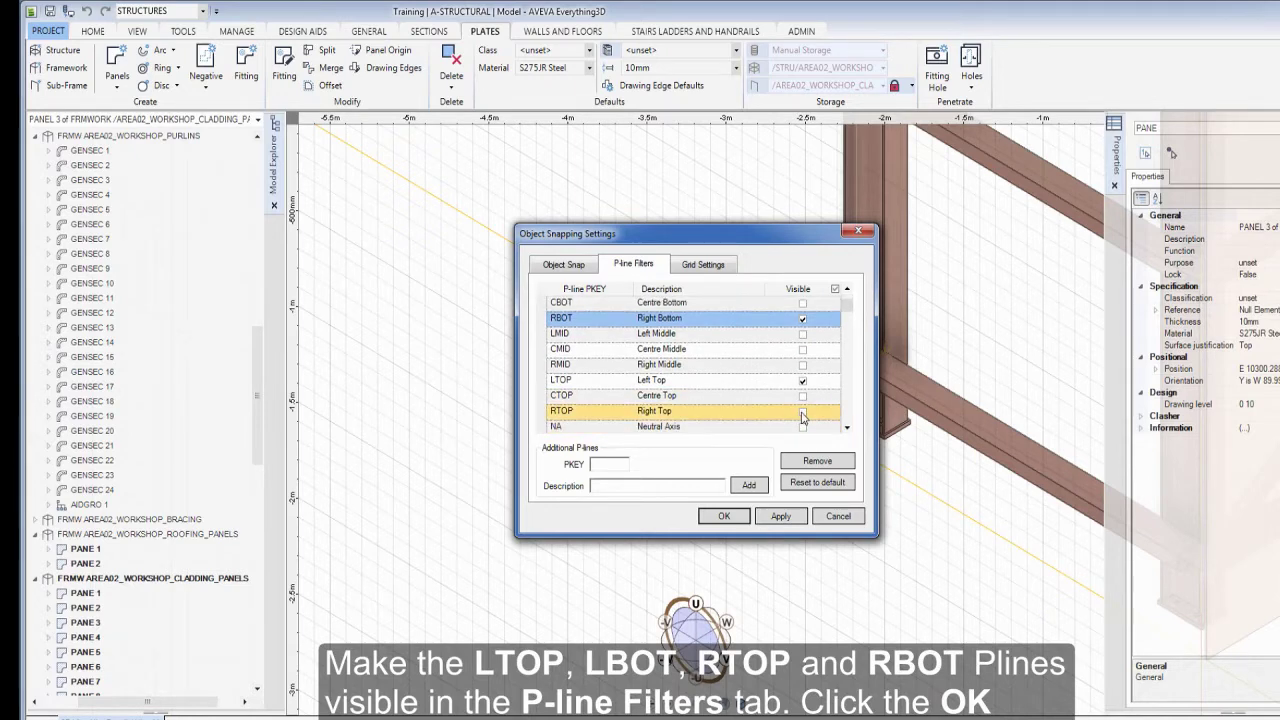
click(802, 412)
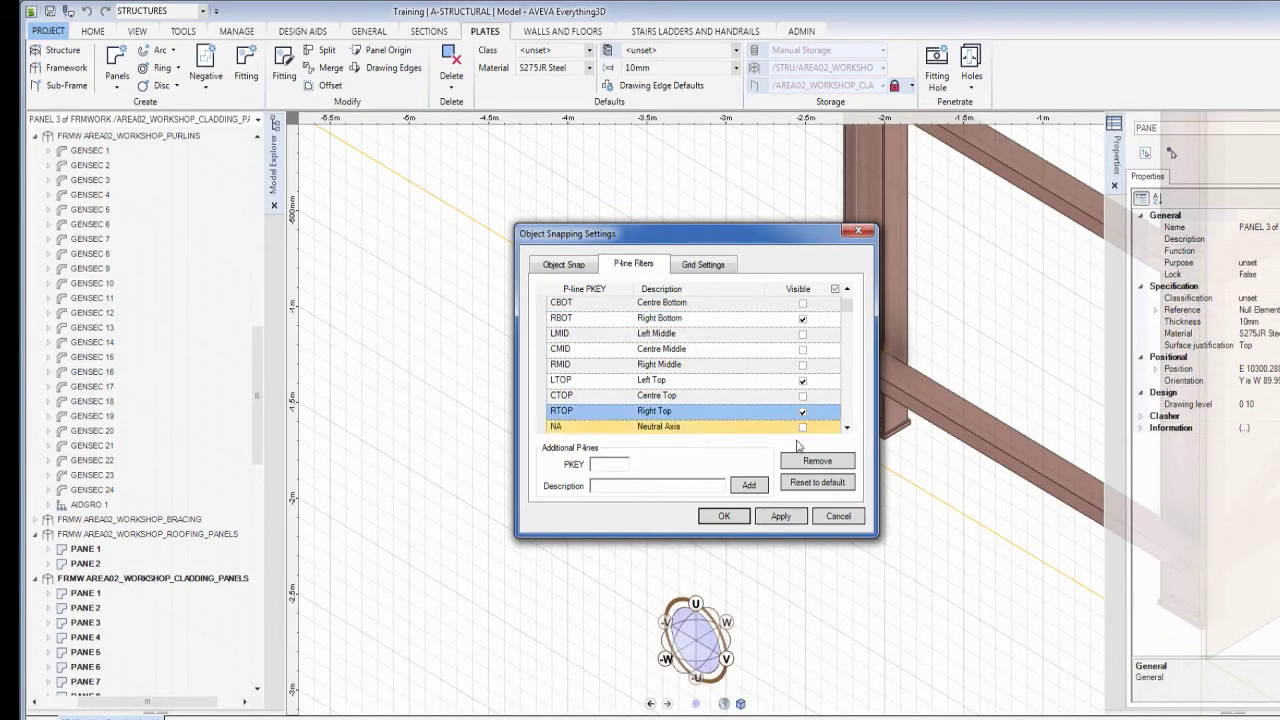
click(724, 516)
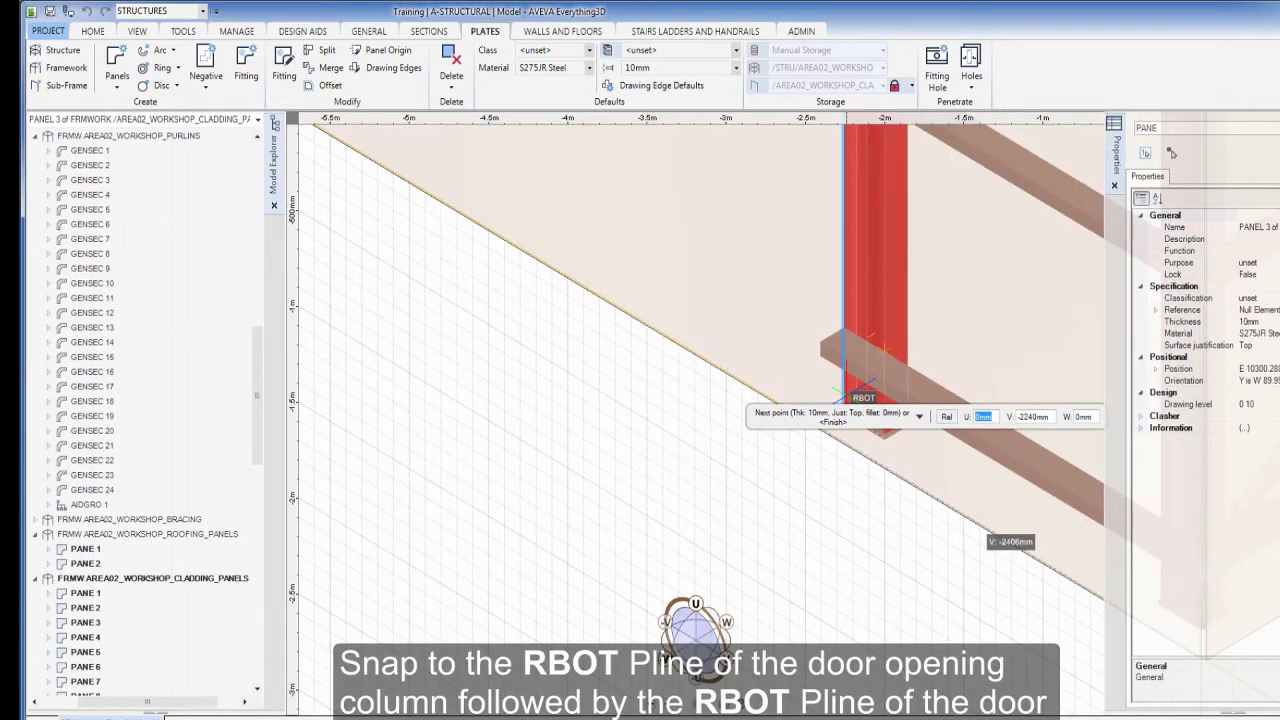
- Add panel vertices at the door column's RBOT p-line and the RTOP p-line end at the beam's far end
click(862, 395)
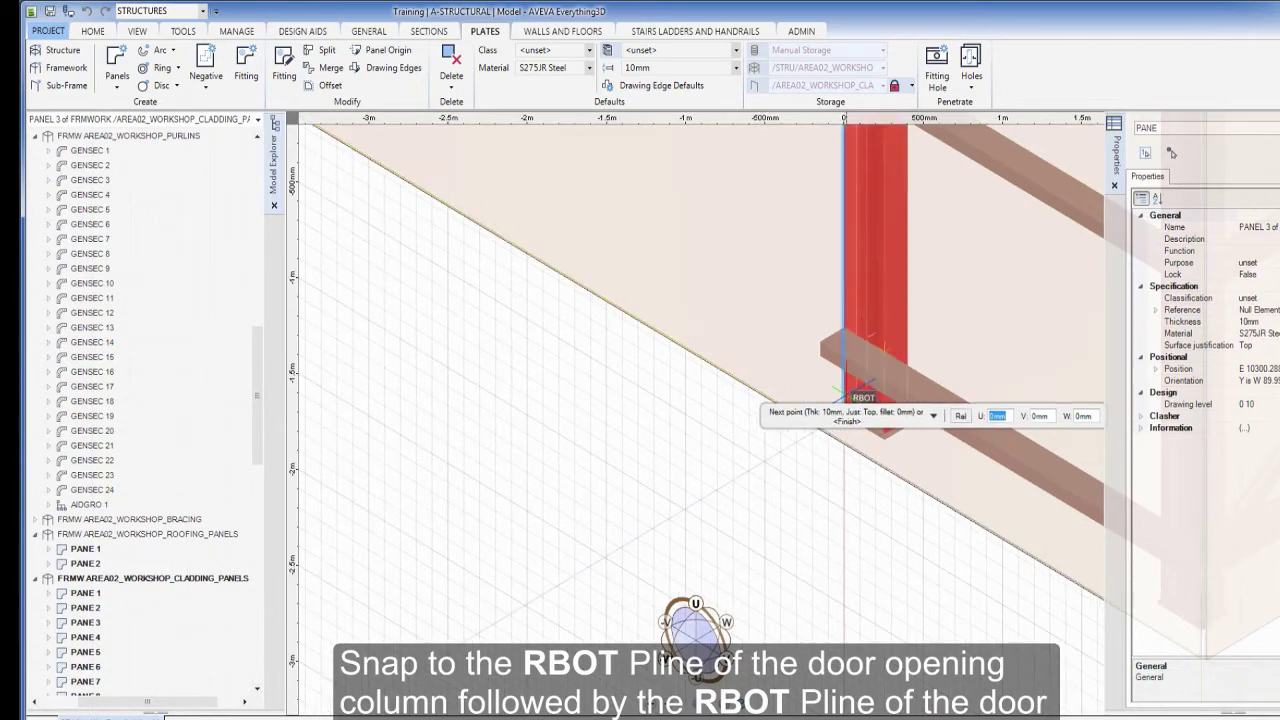
scroll(866, 374, down, 5)
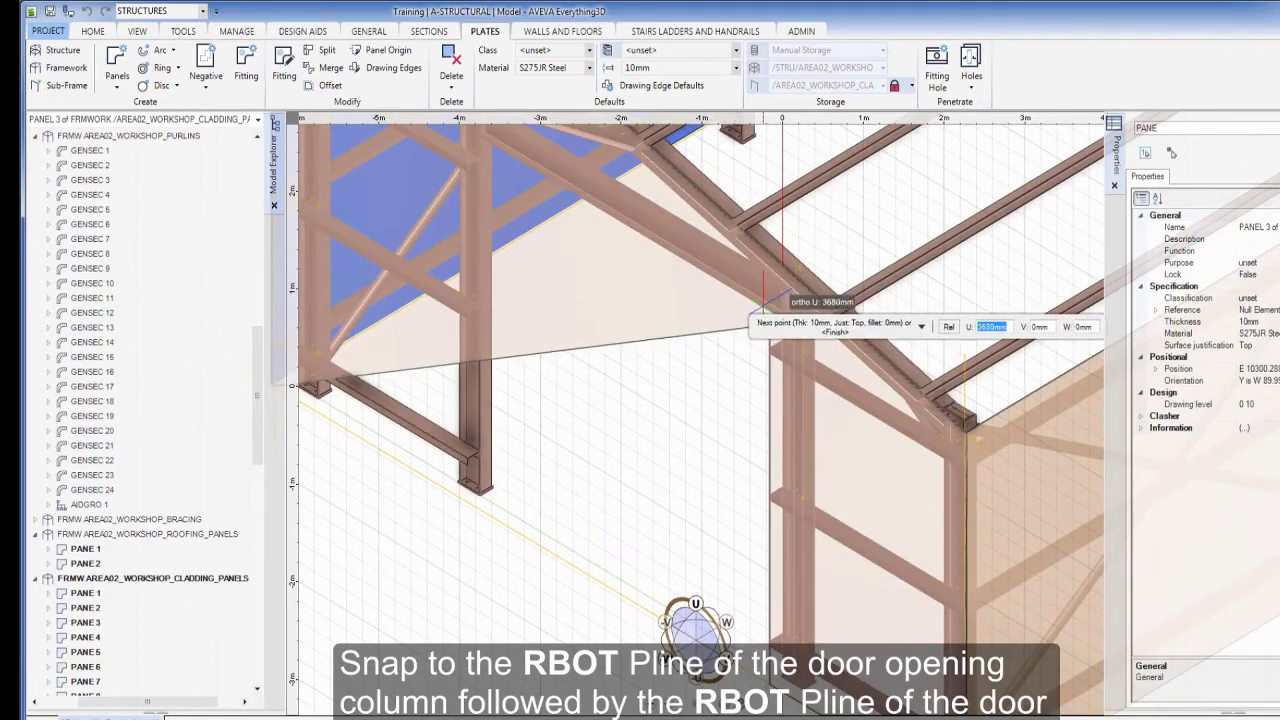
middle_drag(770, 300, 610, 400)
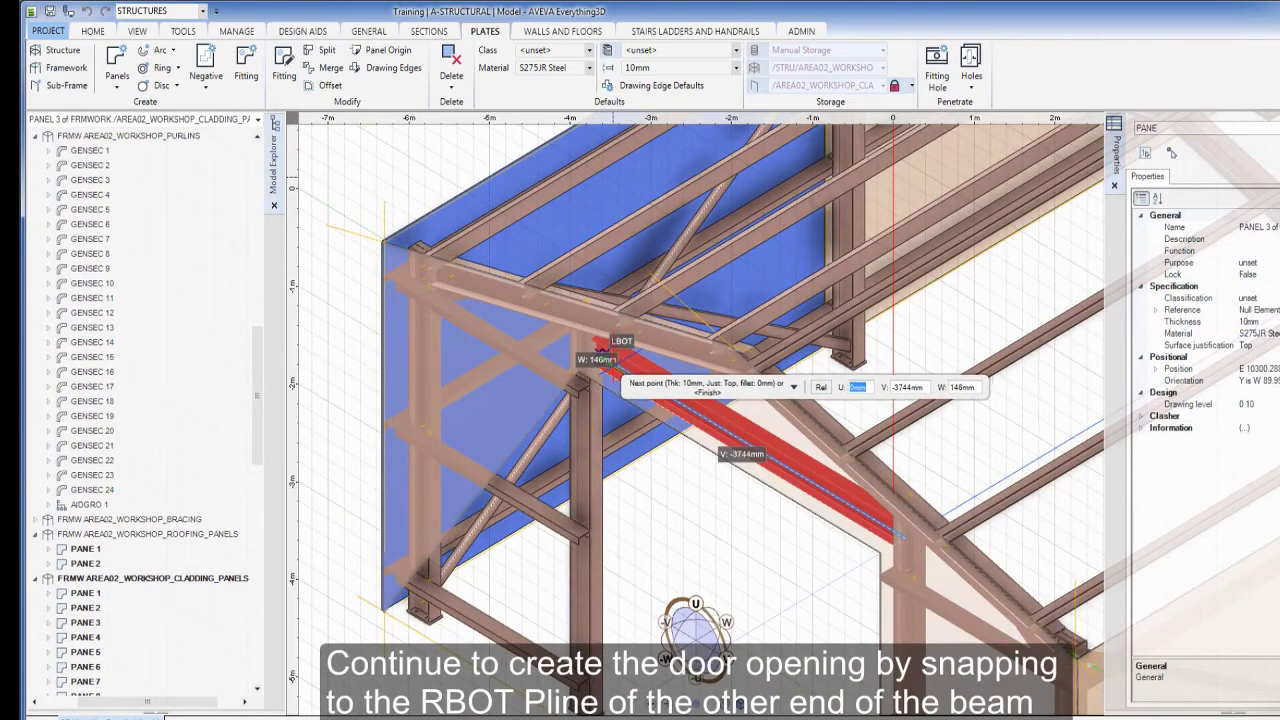
middle_drag(591, 363, 589, 478)
click(589, 477)
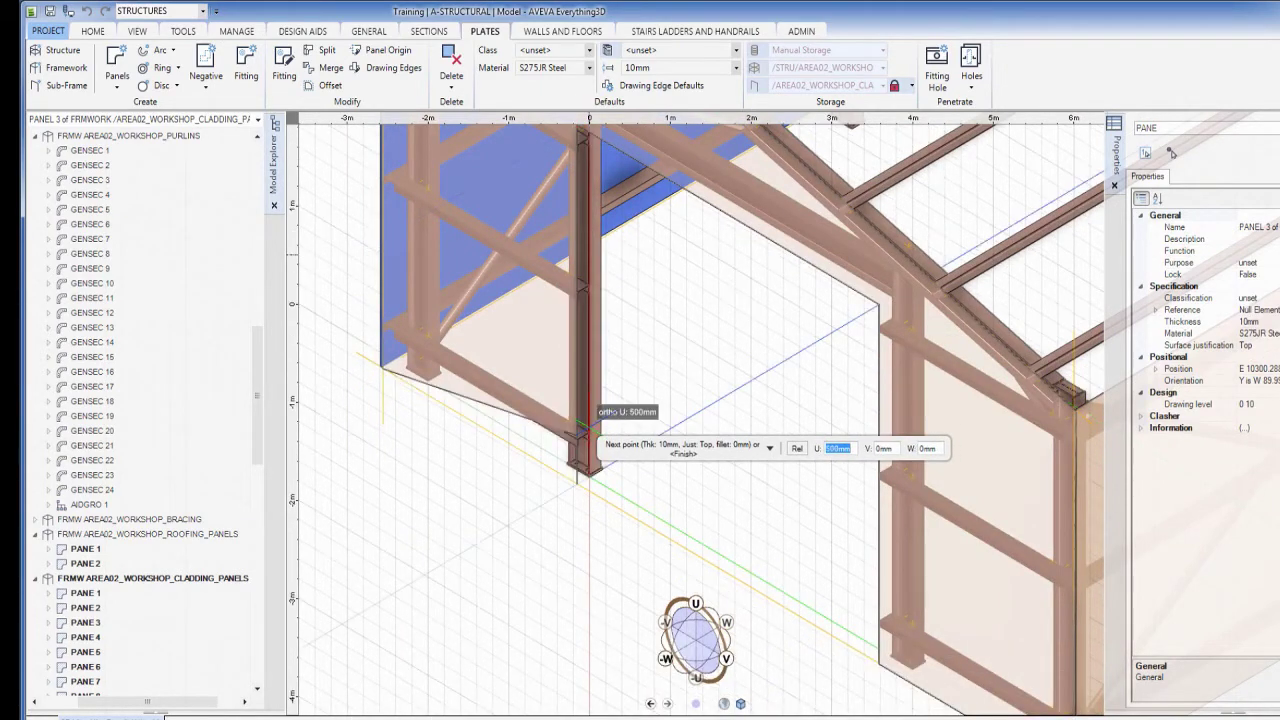